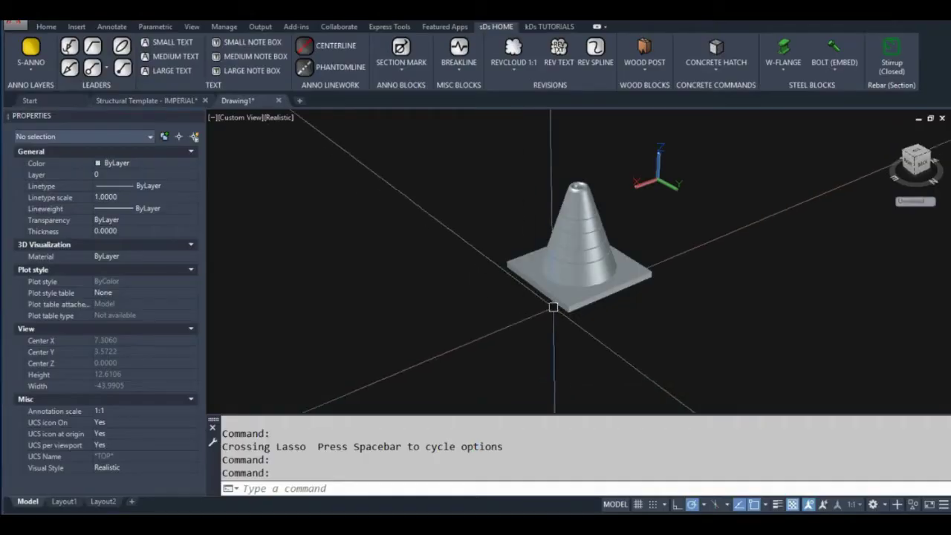
Orbit the traffic cone to a new angle and switch the view to Parallel projection.
middle_click_drag(579, 220, 707, 271, "shift")
right_click(935, 182)
left_click(826, 205)
right_click(945, 186)
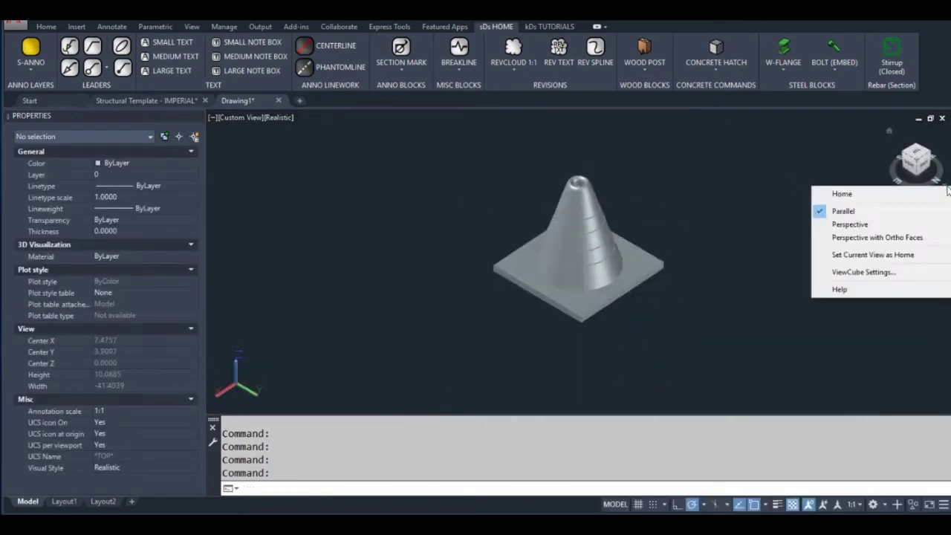
Return to perspective, orbit the cone, and create a FLATSHOT block of it.
left_click(863, 226)
mouse_move(579, 221)
middle_mouse_down("shift")
mouse_move(565, 310)
mouse_move(645, 335)
middle_mouse_up("shift")
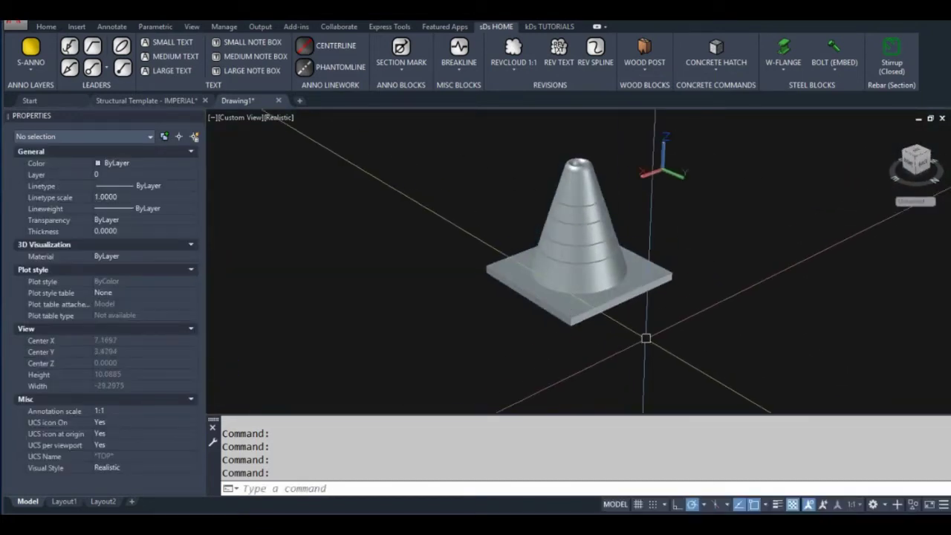
type("flatshot")
key("Return")
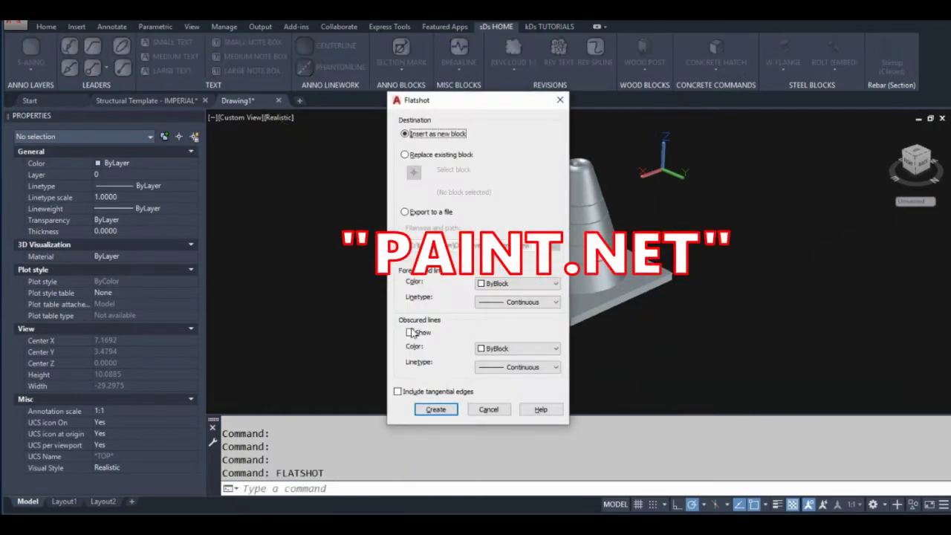
left_click(436, 409)
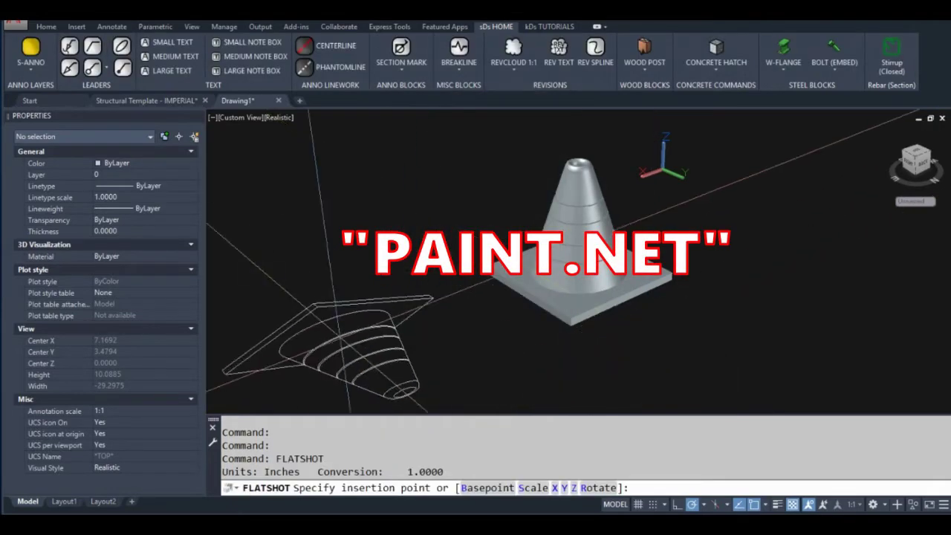
Place the flattened block beside the model at default scale, then view from Top.
left_click(682, 228)
key("Return")
key("Return")
key("Return")
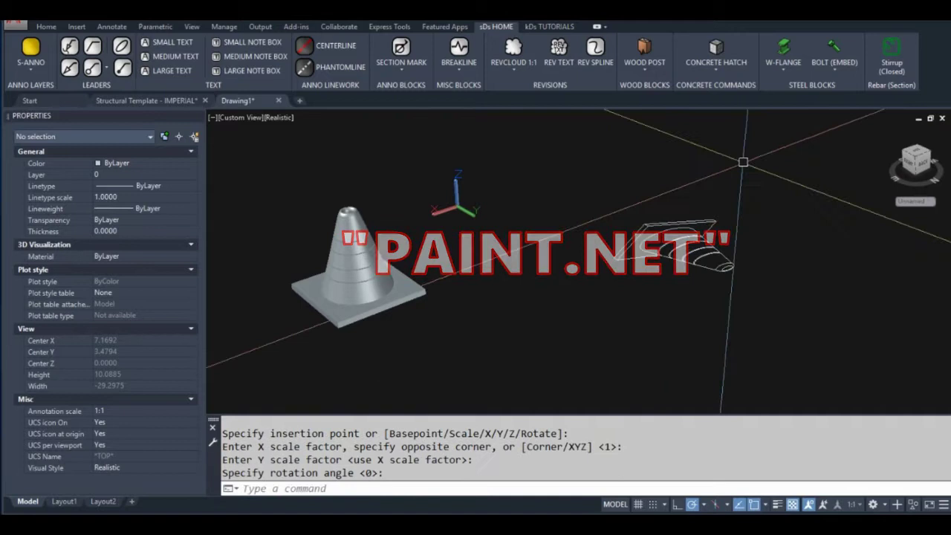
left_click(915, 158)
Rotate the flattened cone block 90° so it stands upright.
left_click(678, 296)
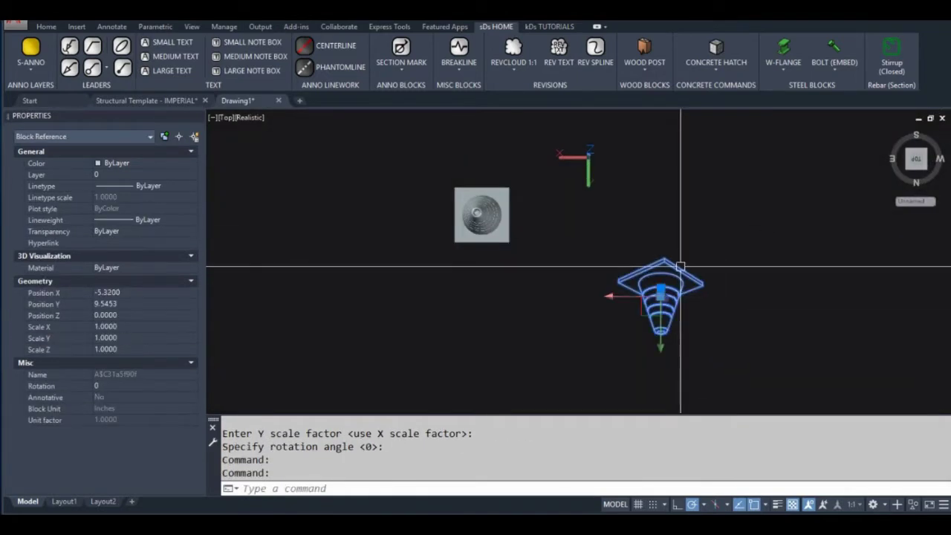
type("r")
key("Return")
left_click(656, 284)
Move the upright cone drawing up and to the right, then explode the block.
left_click(753, 285)
left_click(601, 237)
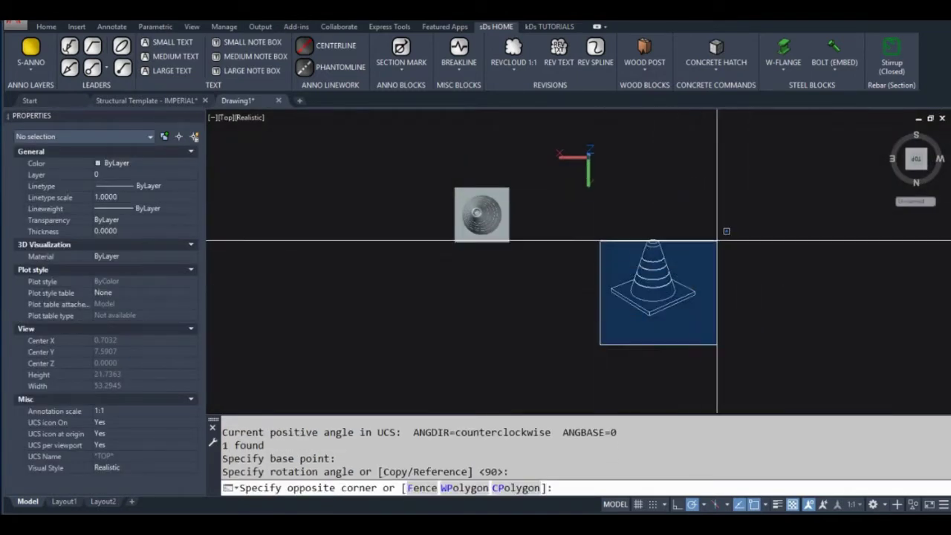
left_click(714, 344)
type("m")
key("Return")
left_click(648, 364)
left_click(724, 296)
key("x")
key("Return")
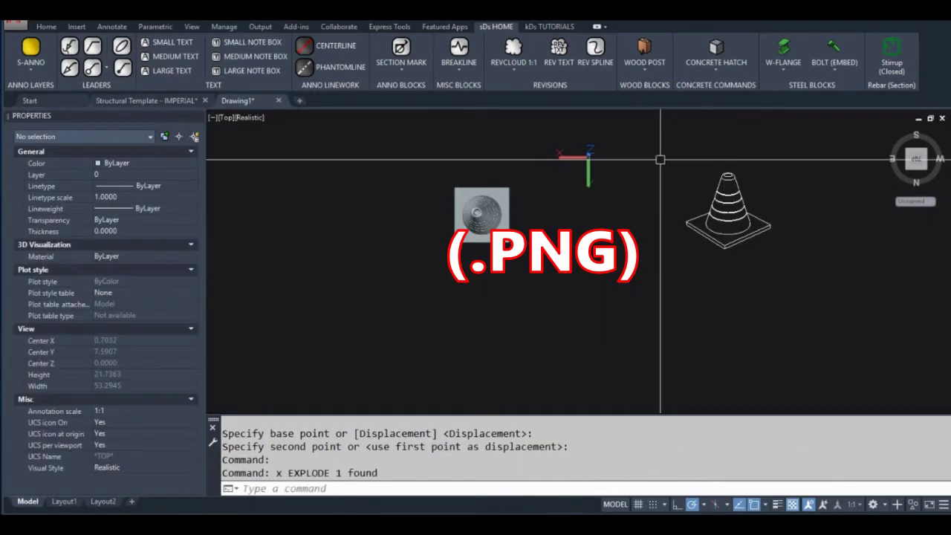
Convert all 46 cone lines to polylines with PEDIT Multiple, spline precision 5.
type("pe")
key("Return")
type("m")
key("Return")
left_click(647, 149)
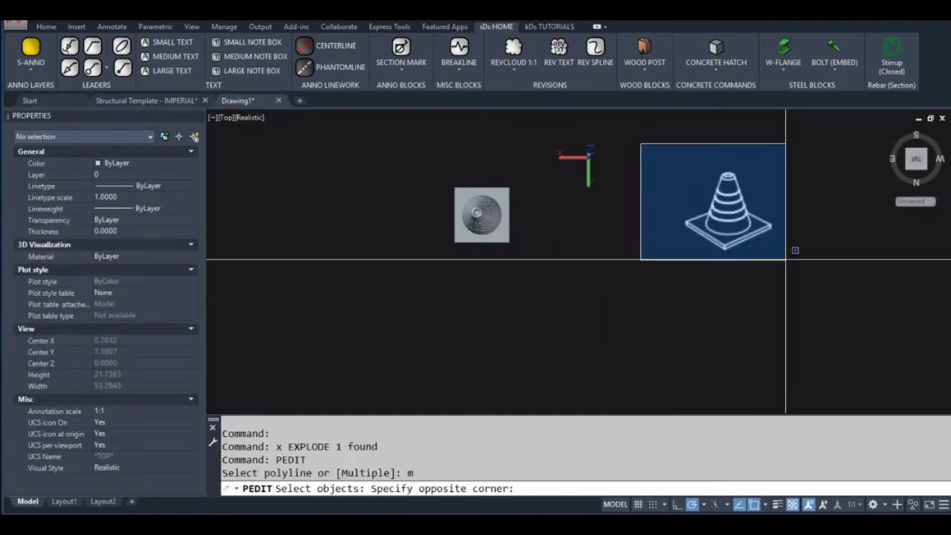
left_click(786, 257)
key("Return")
type("5")
key("Return")
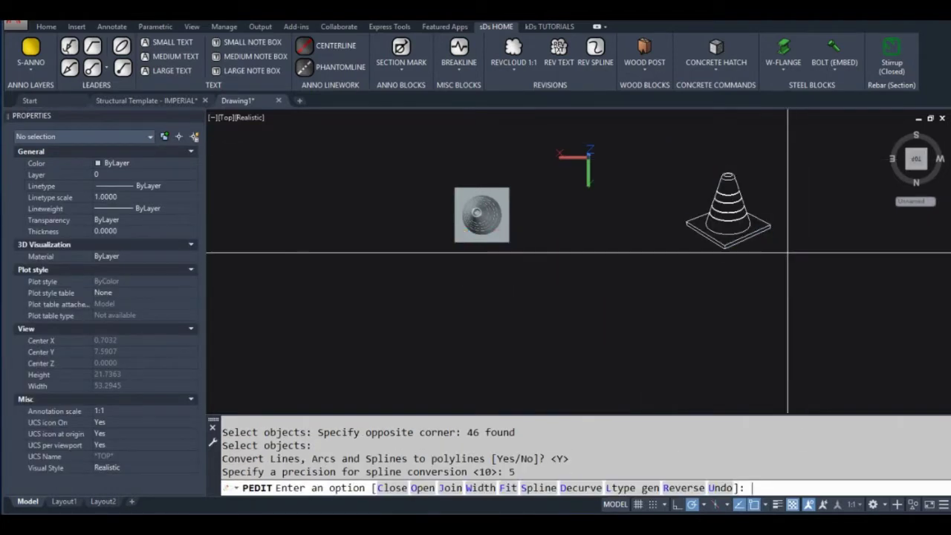
Try polyline widths 0.0625 and 0.125, then settle on 0.09375 for all outlines.
type("w")
key("Return")
type(".0625")
key("Return")
scroll(763, 197, "up", 3)
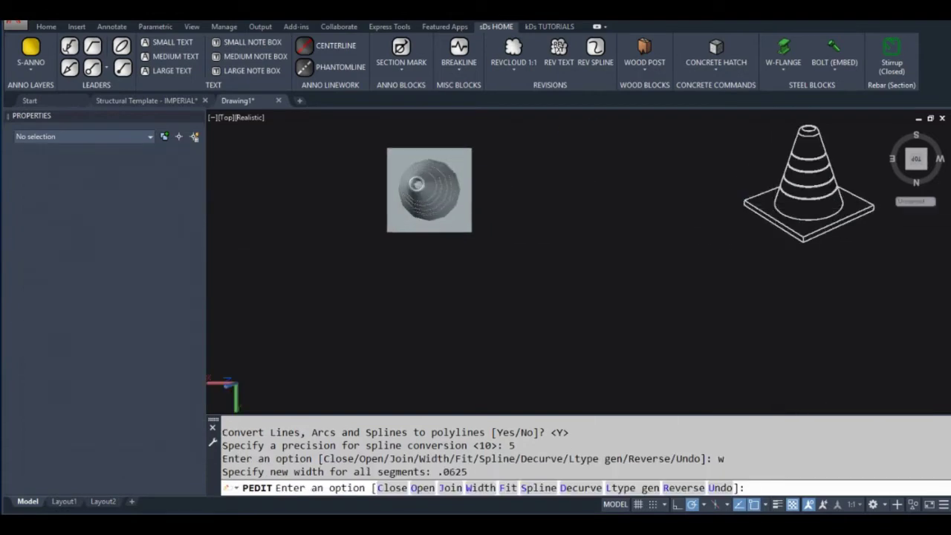
type("w")
key("Return")
type(".125")
key("Return")
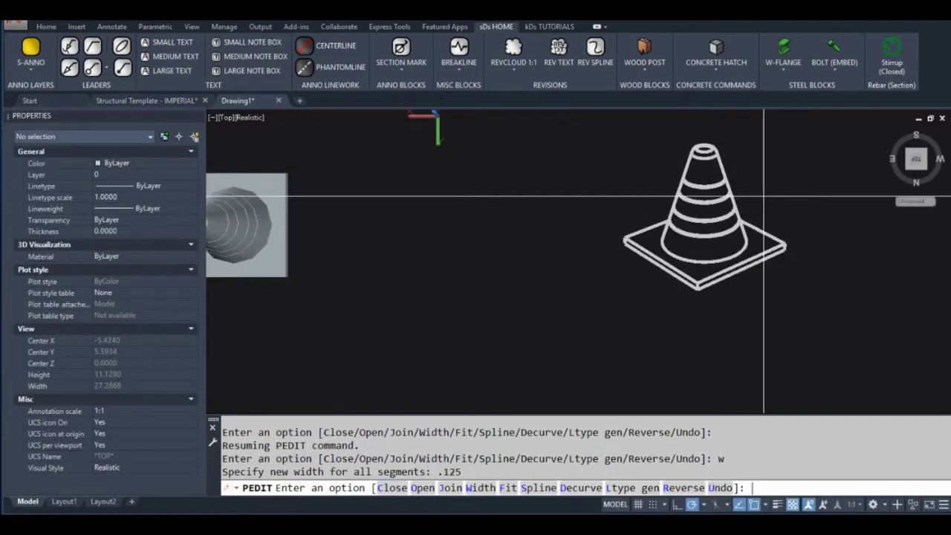
type("w")
key("Return")
type(".09")
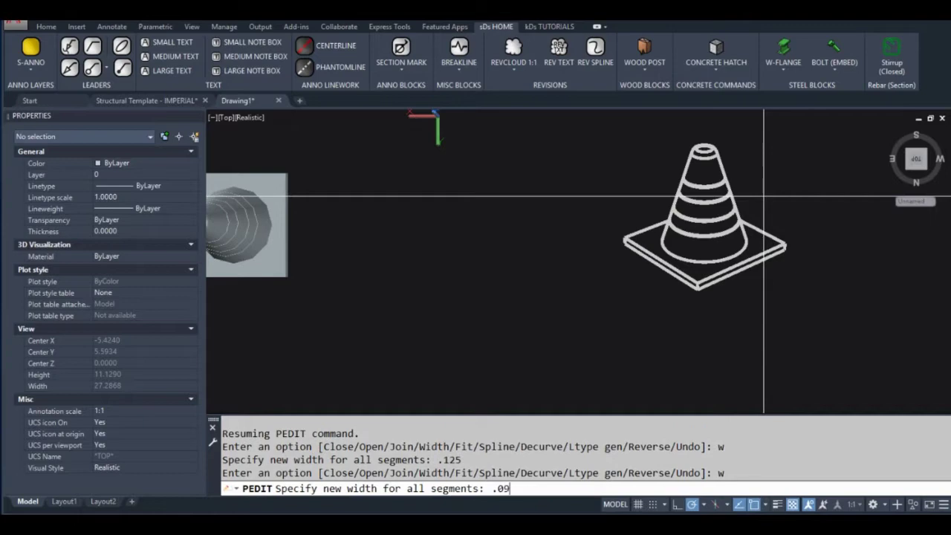
type("375")
key("Return")
key("Return")
Erase two unwanted ring pieces at the top of the cone.
scroll(729, 186, "up", 4)
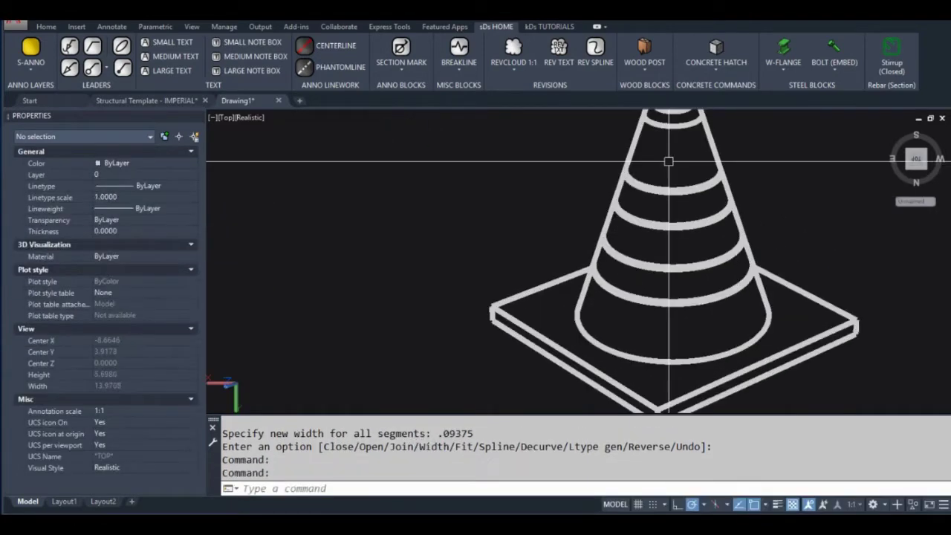
middle_click_drag(669, 162, 628, 170, "shift")
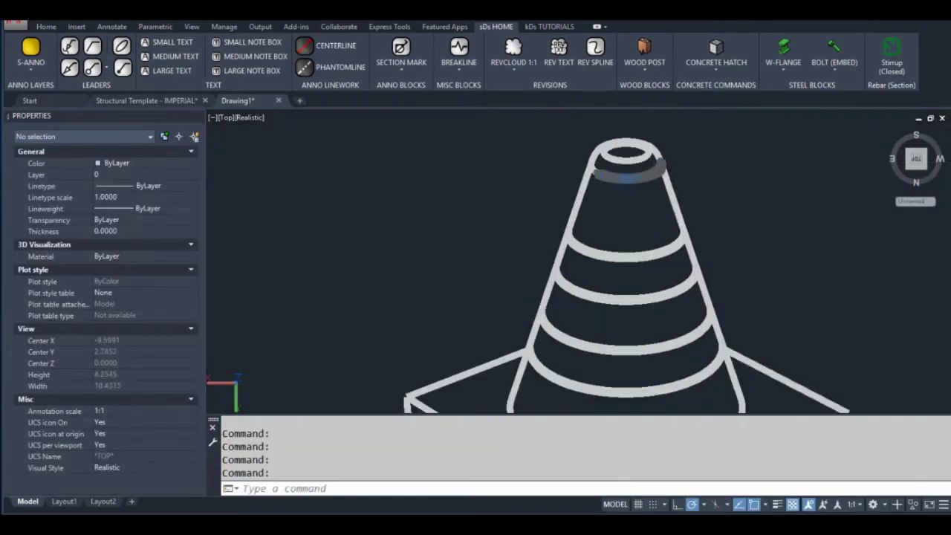
left_click(628, 170)
type("e")
key("Return")
left_click(595, 166)
type("e")
key("Return")
Erase a stray ring piece and delete the top ring segment.
scroll(620, 191, "down", 3)
scroll(620, 187, "up", 6)
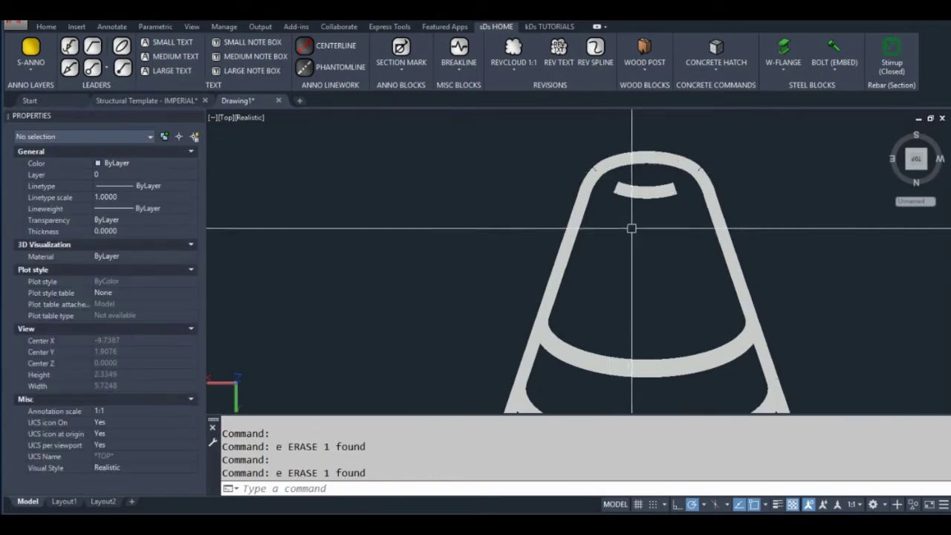
scroll(631, 228, "down", 4)
scroll(603, 219, "up", 5)
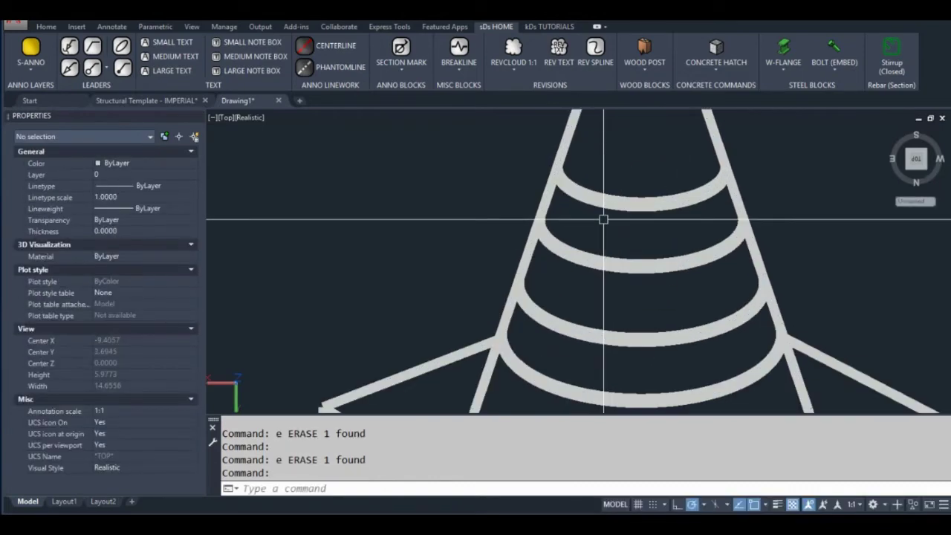
left_click(569, 230)
type("e ERASE 1 found")
key("Return")
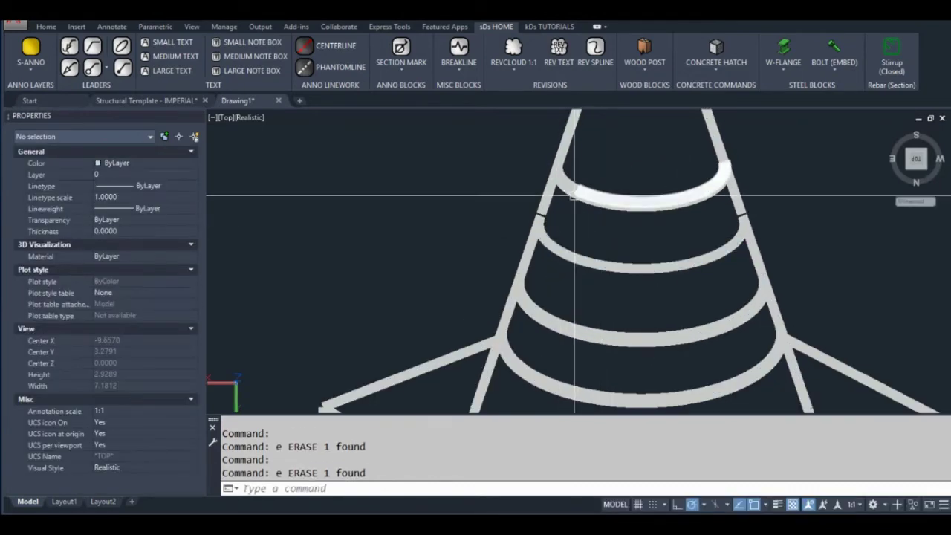
left_click(574, 196)
key("Delete")
Erase the overlapping ring, a small leftover piece, and the lower ring piece.
scroll(682, 230, "down", 3)
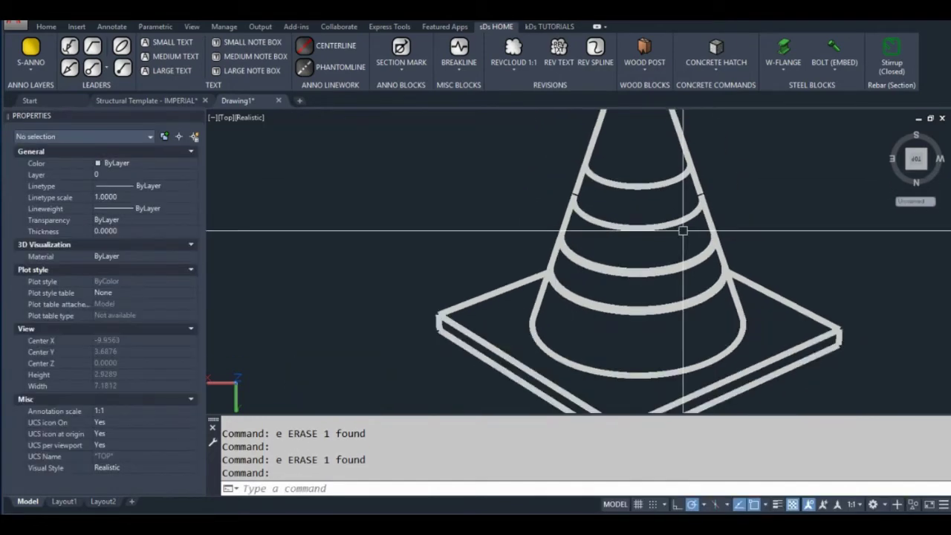
scroll(683, 231, "up", 3)
left_click(706, 264)
type("e")
key("Return")
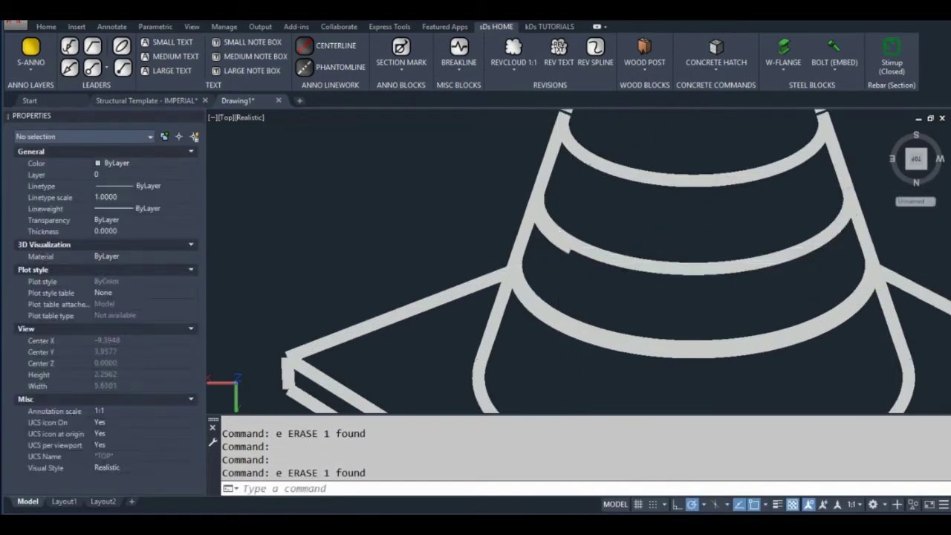
left_click(539, 290)
type("e")
key("Return")
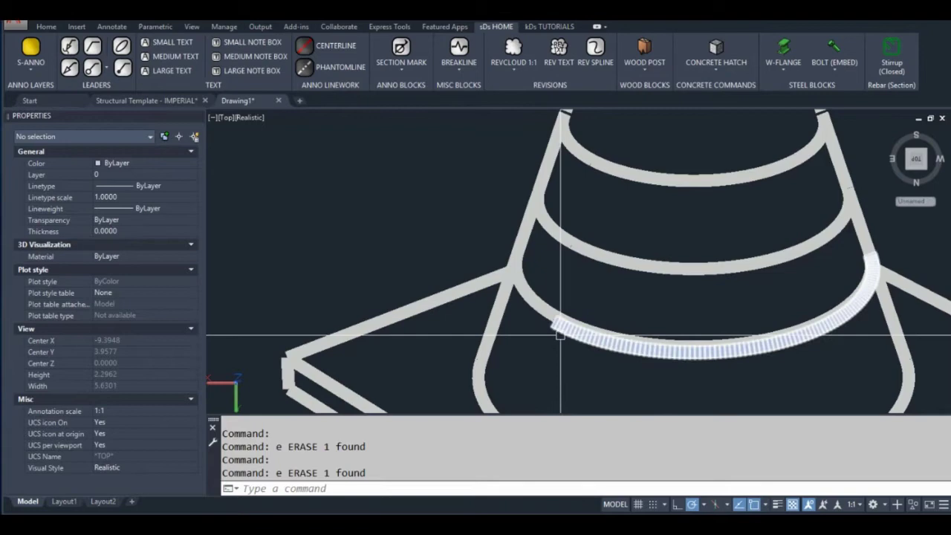
left_click(561, 336)
type("E")
key("Return")
Try grip-stretching a cone side line's end point, then cancel.
scroll(587, 320, "down", 3)
scroll(585, 198, "up", 5)
left_click(592, 187)
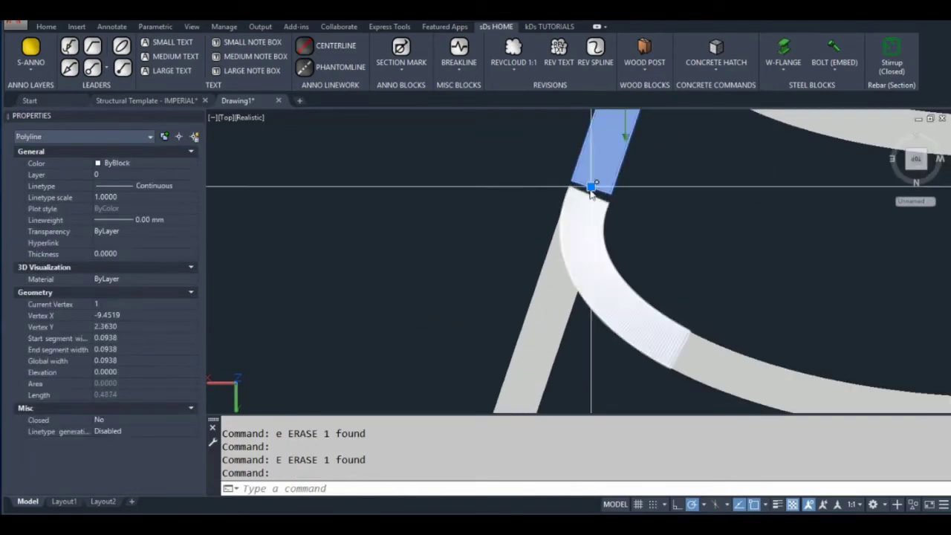
left_click(593, 188)
scroll(579, 204, "down", 4)
key("Escape")
Stretch the upper-right side segment's end points to meet the stripes, then clear selection.
scroll(881, 233, "up", 2)
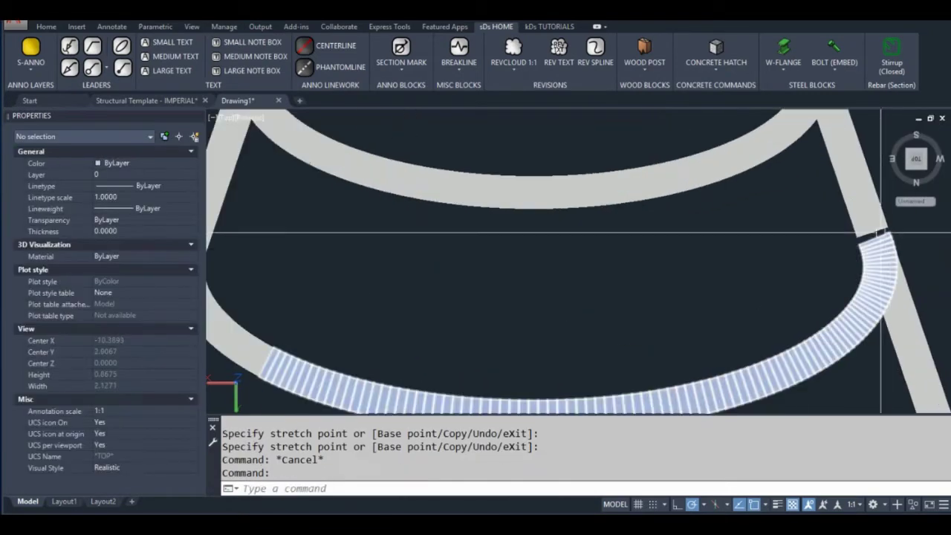
left_click(881, 232)
left_click(874, 234)
left_click(874, 239)
scroll(874, 238, "up", 3)
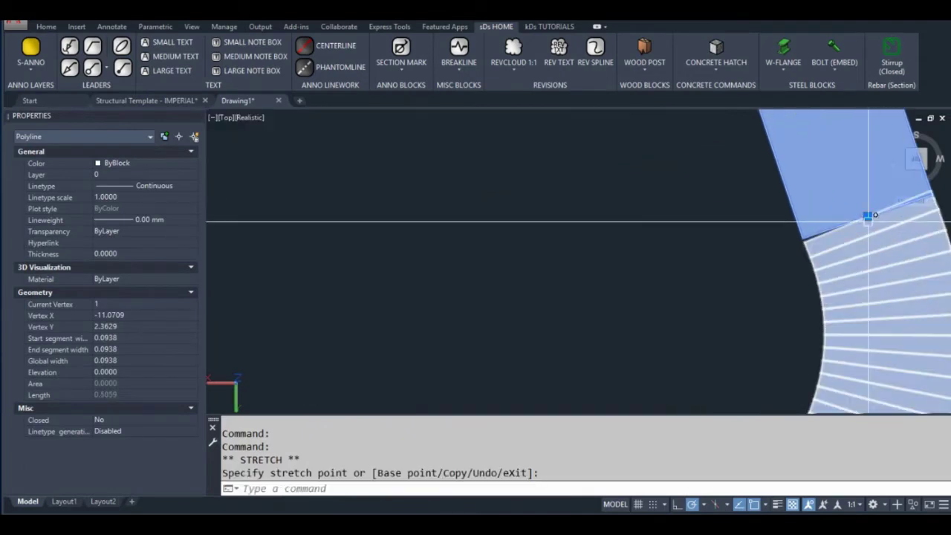
left_click(866, 215)
left_click(872, 229)
key("Escape")
scroll(696, 270, "down", 4)
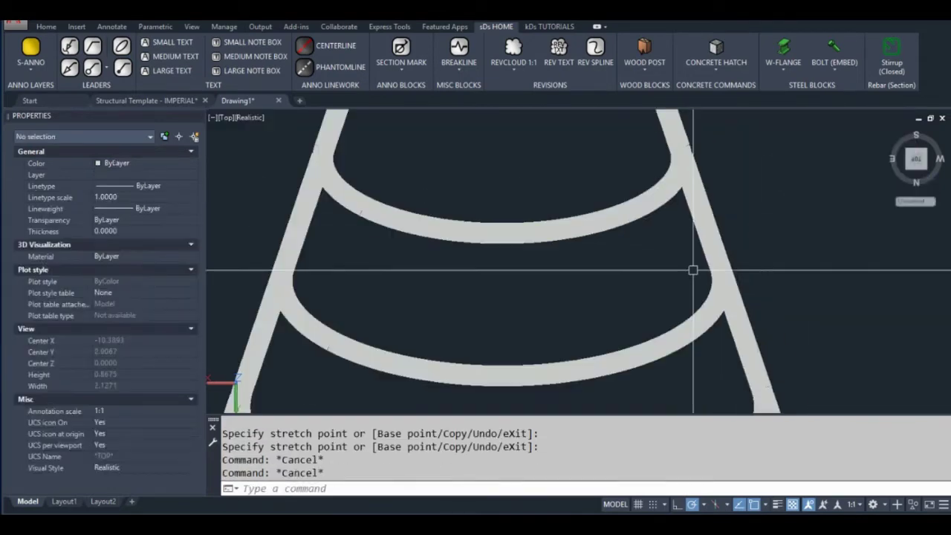
key("Escape")
Recentre the whole cone and start PEDIT with the Multiple option.
left_click(529, 179)
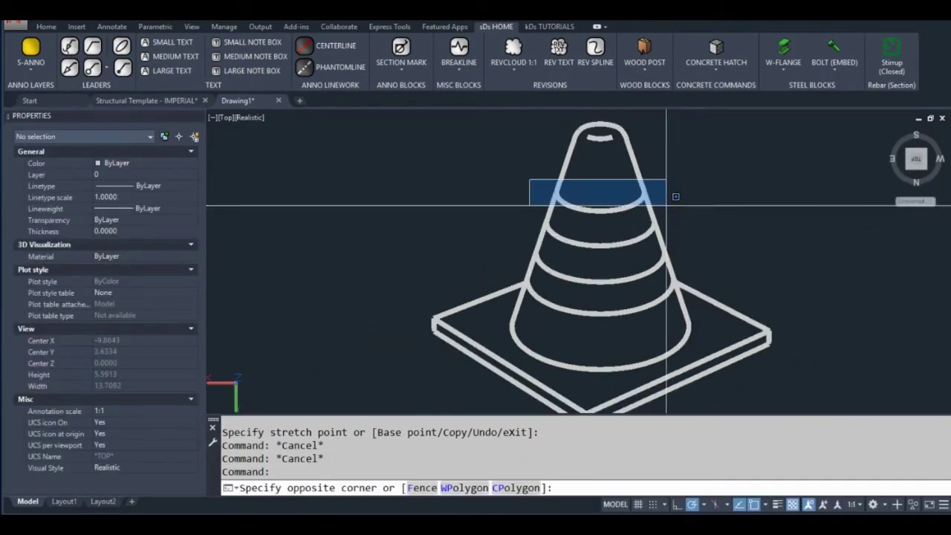
key("Escape")
middle_click_drag(658, 202, 641, 197)
type("pedi")
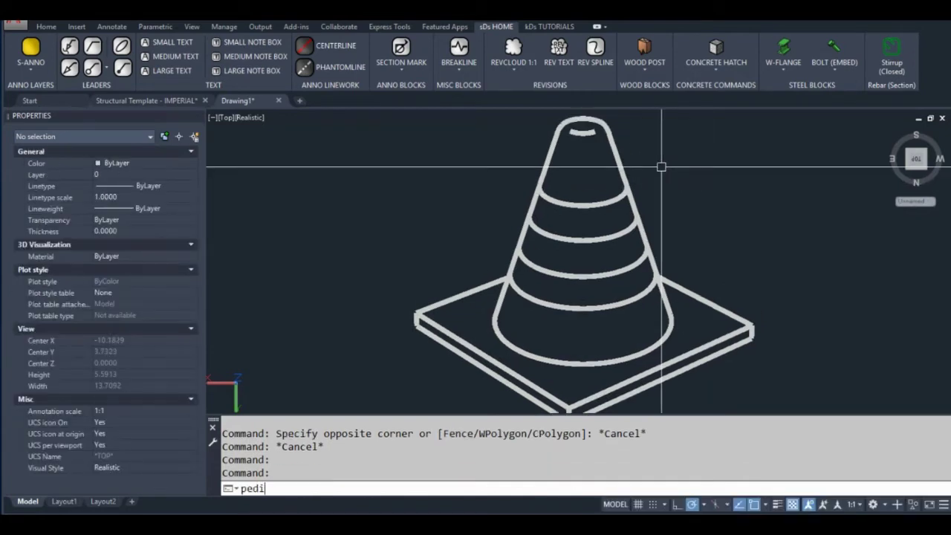
type("t")
key("Return")
type("m")
key("Return")
Select the cone's top piece and ring arcs across all three rings.
scroll(660, 165, "up", 4)
left_click(567, 146)
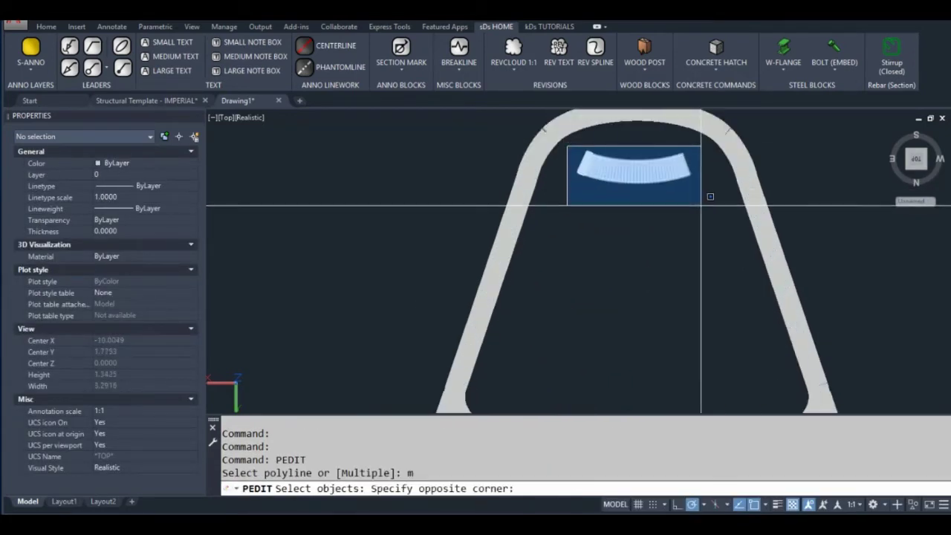
left_click(711, 196)
scroll(578, 200, "down", 3)
left_click(802, 235)
left_click(487, 245)
scroll(519, 326, "down", 2)
left_click(520, 326)
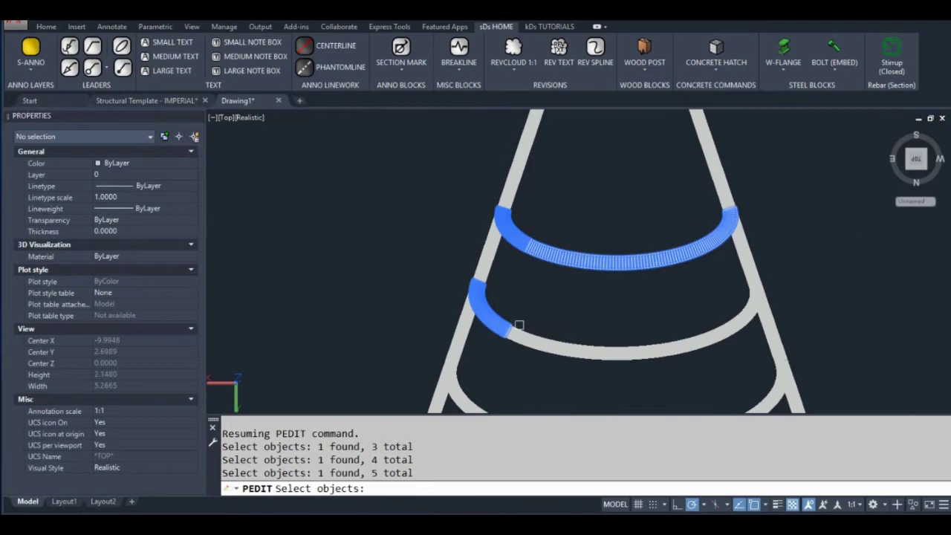
left_click(520, 325)
scroll(612, 290, "down", 3)
left_click(543, 266)
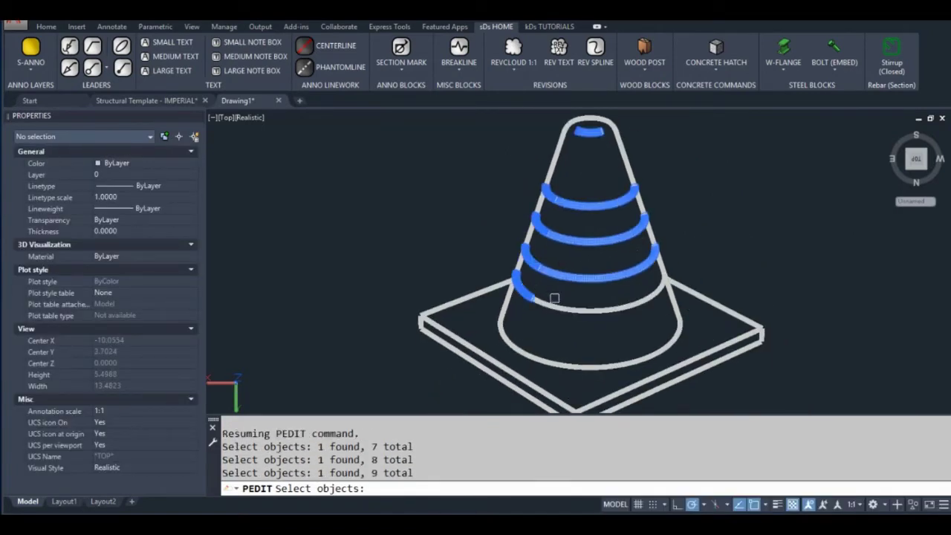
left_click(554, 300)
key("Return")
Set the ring arcs' width to 0.03125, then change it to 0.0625.
type("w")
key("Return")
type(".03125")
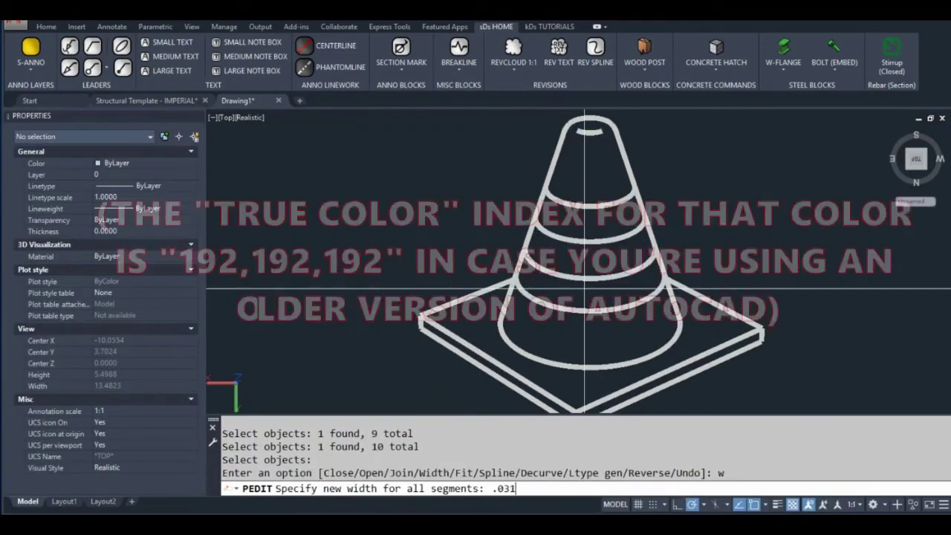
key("Return")
type("w")
key("Return")
type(".0625")
key("Return")
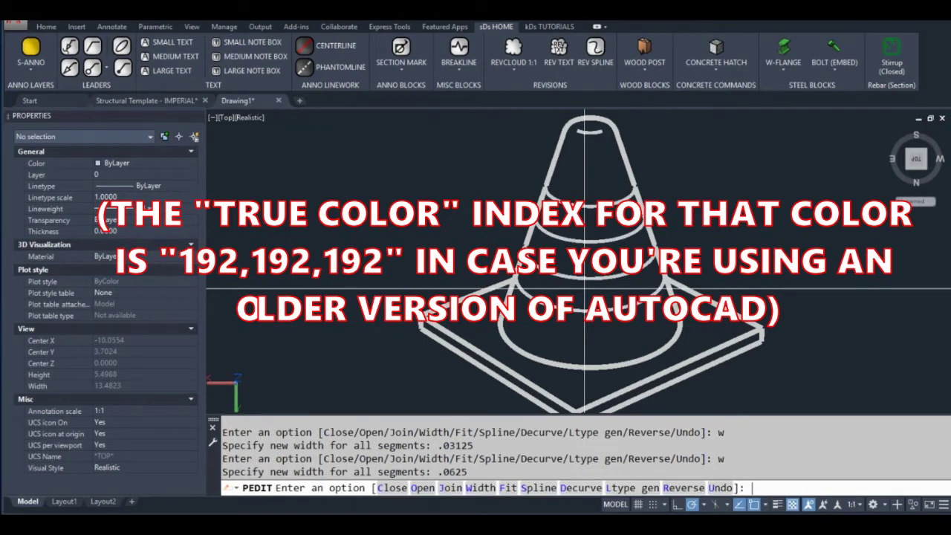
key("Return")
scroll(493, 311, "up", 5)
type("pl")
key("Return")
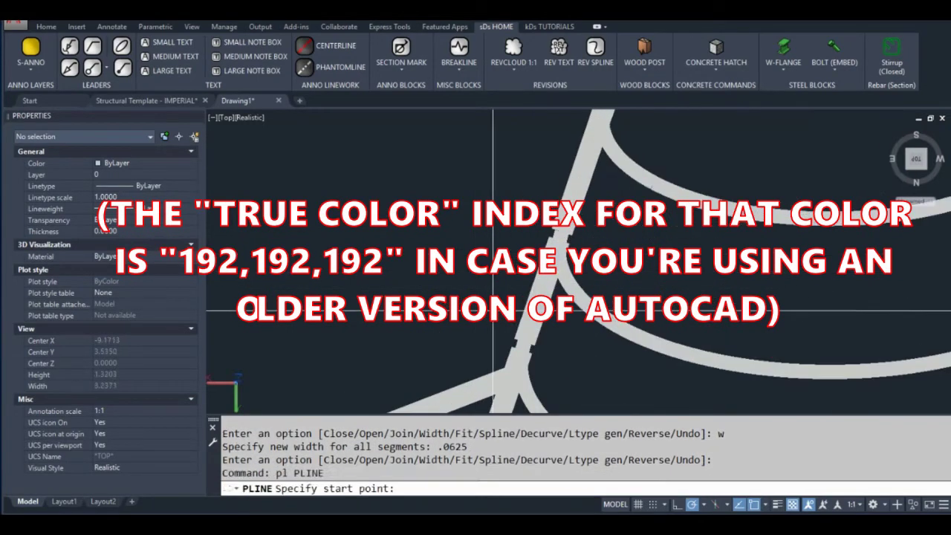
Draw a polyline across the left edge gap and match it to the thick cone edge.
left_click(494, 311)
scroll(521, 297, "down", 3)
scroll(544, 282, "up", 3)
left_click(543, 280)
key("Return")
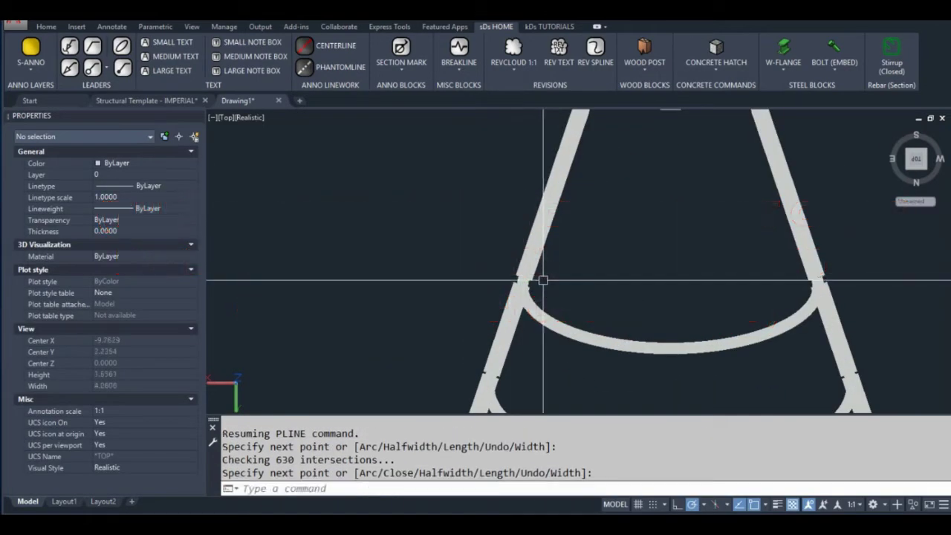
type("ma")
Patch the right edge gap with another polyline matched to the edge's 0.0938 width.
key("Return")
left_click(528, 276)
left_click(513, 312)
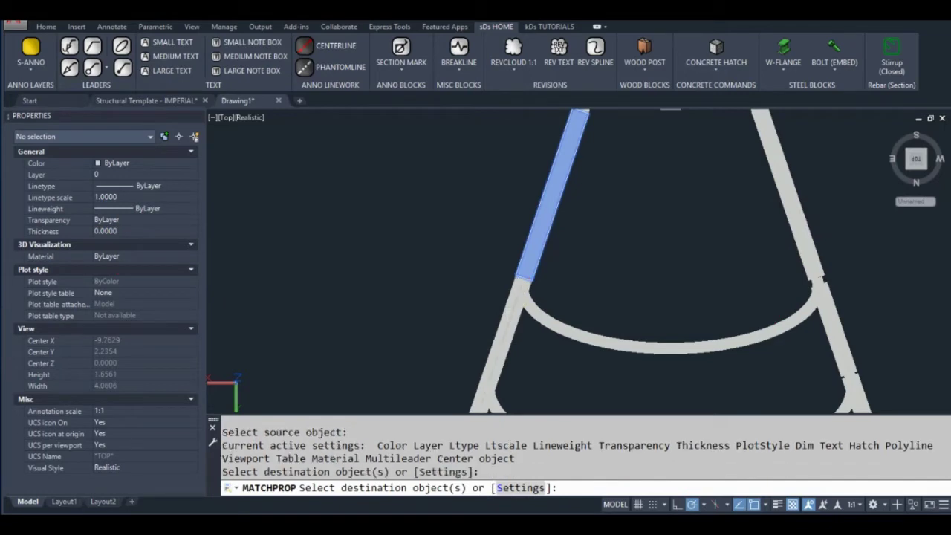
left_click(513, 312)
key("Escape")
scroll(516, 191, "down", 3)
scroll(626, 201, "up", 3)
type("pl")
key("Return")
left_click(626, 201)
scroll(706, 312, "up", 4)
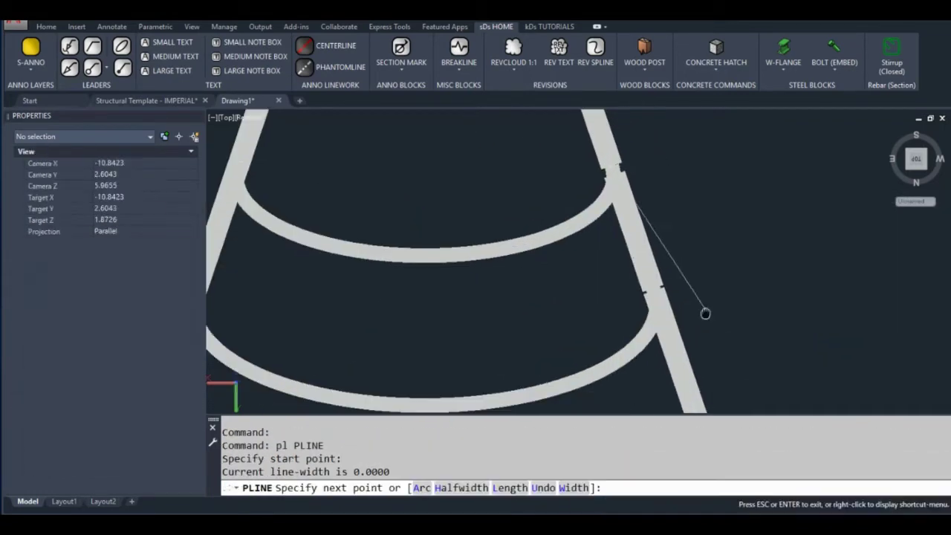
left_click(673, 352)
key("Return")
type("ma")
key("Return")
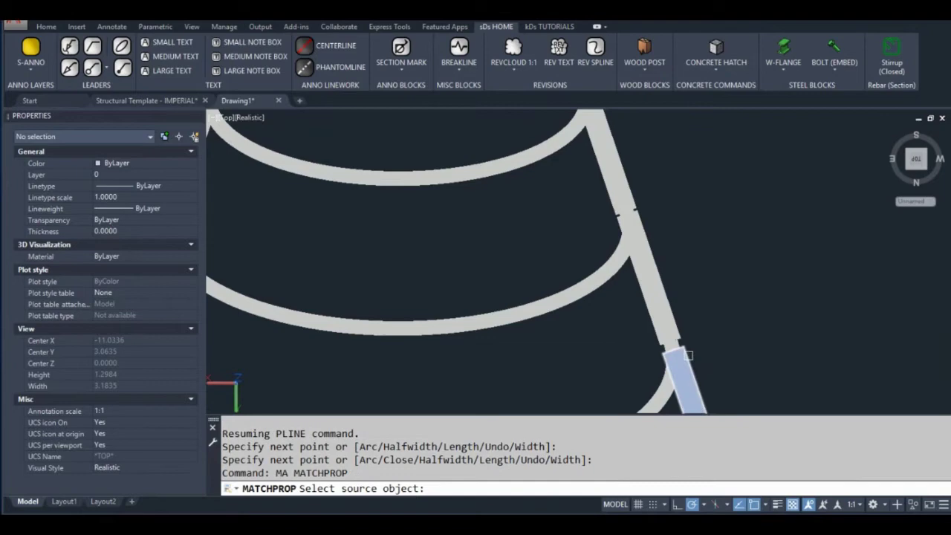
left_click(688, 379)
key("Escape")
scroll(700, 292, "down", 3)
left_click(674, 306)
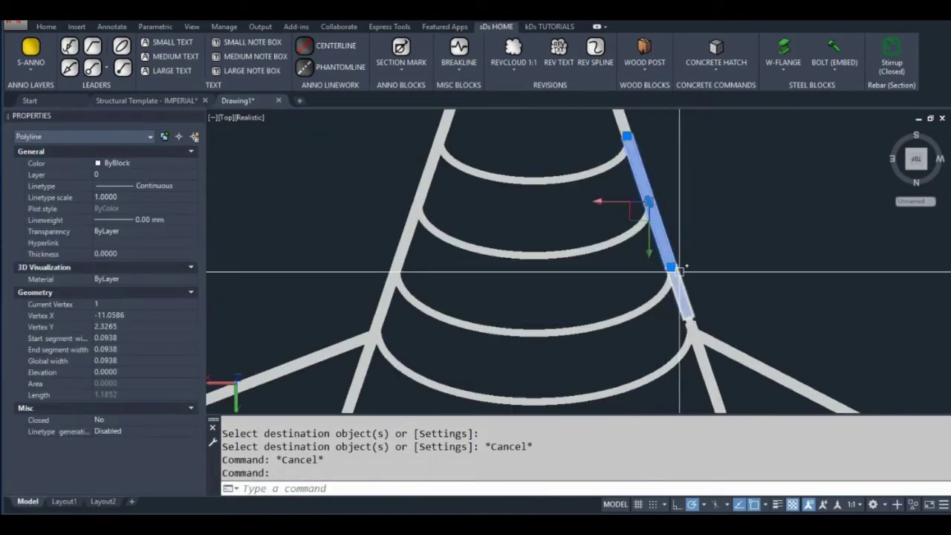
Fillet the first base corners with radius 0 so their edges meet.
scroll(632, 121, "up", 5)
left_click(635, 125)
key("Escape")
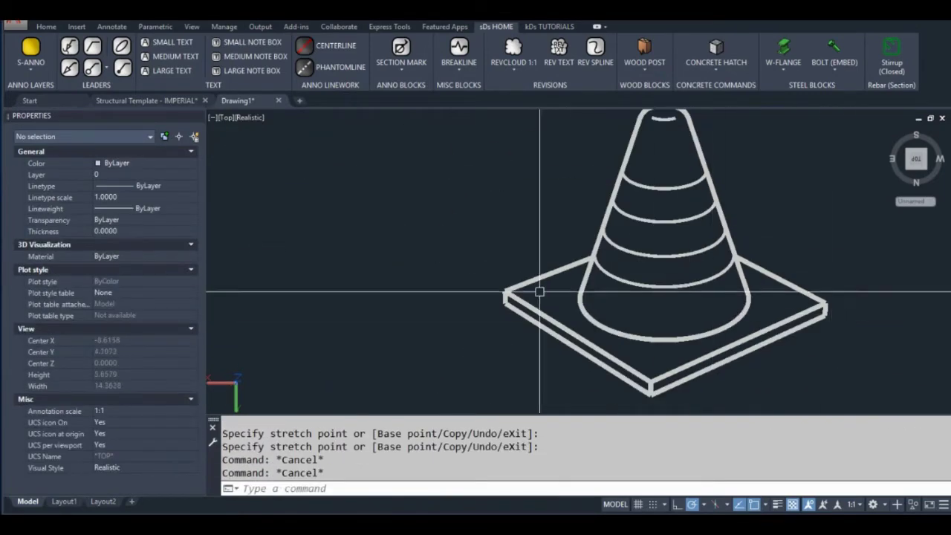
scroll(469, 257, "up", 4)
type("f")
key("Return")
type("r")
key("Return")
type("0")
key("Return")
left_click(535, 265)
left_click(521, 341)
key("Return")
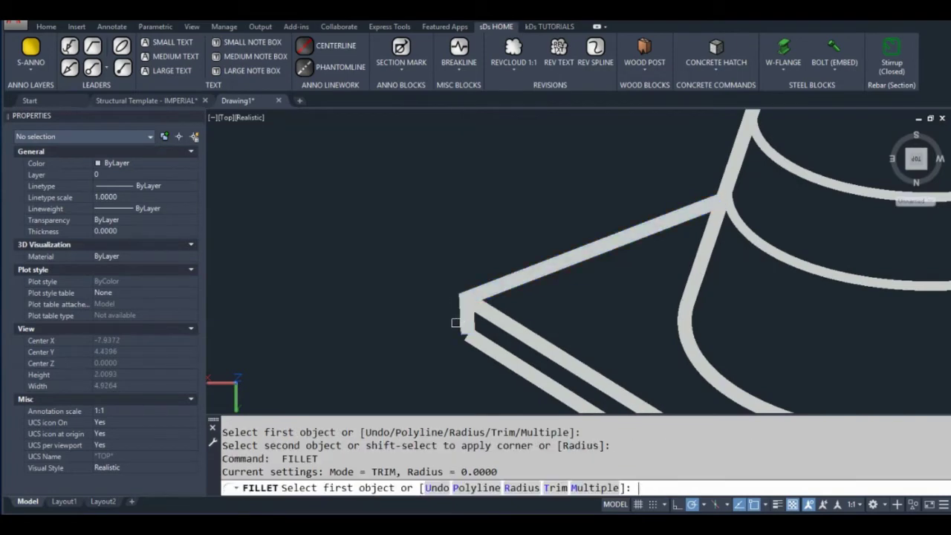
left_click(469, 305)
left_click(520, 355)
scroll(411, 290, "down", 3)
left_click(515, 325)
key("Return")
Close the front and right base corners with further zero-radius fillets.
scroll(537, 327, "up", 6)
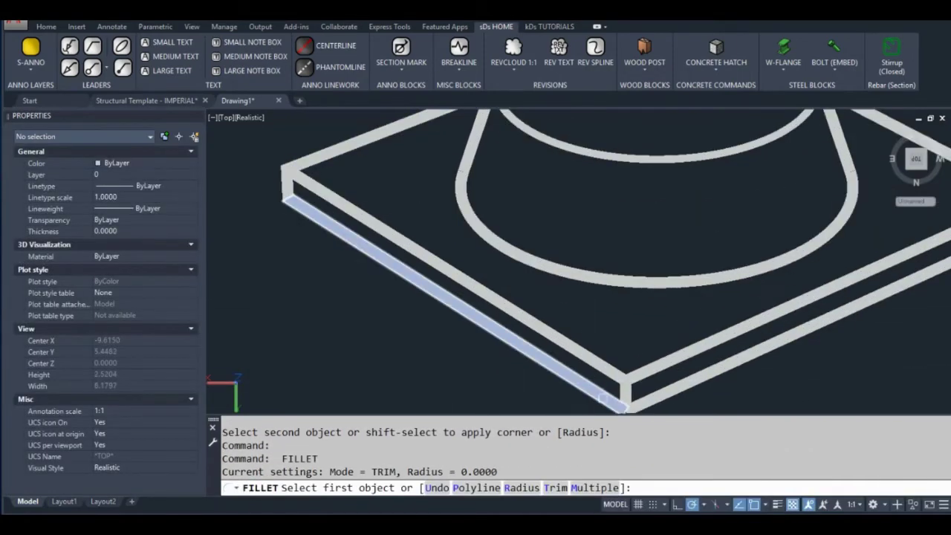
left_click(535, 325)
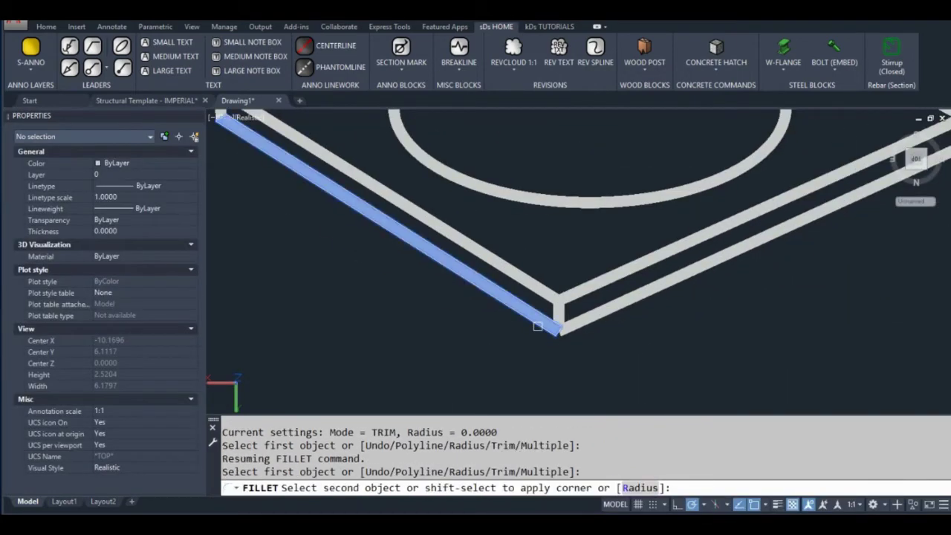
left_click(582, 327)
scroll(548, 359, "down", 5)
scroll(730, 281, "up", 4)
key("Return")
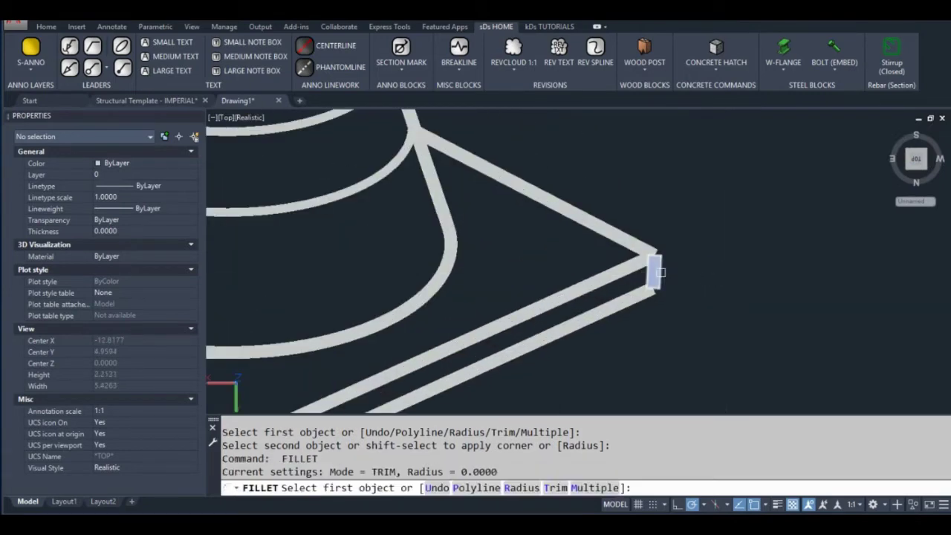
left_click(661, 272)
left_click(648, 281)
key("Return")
left_click(660, 268)
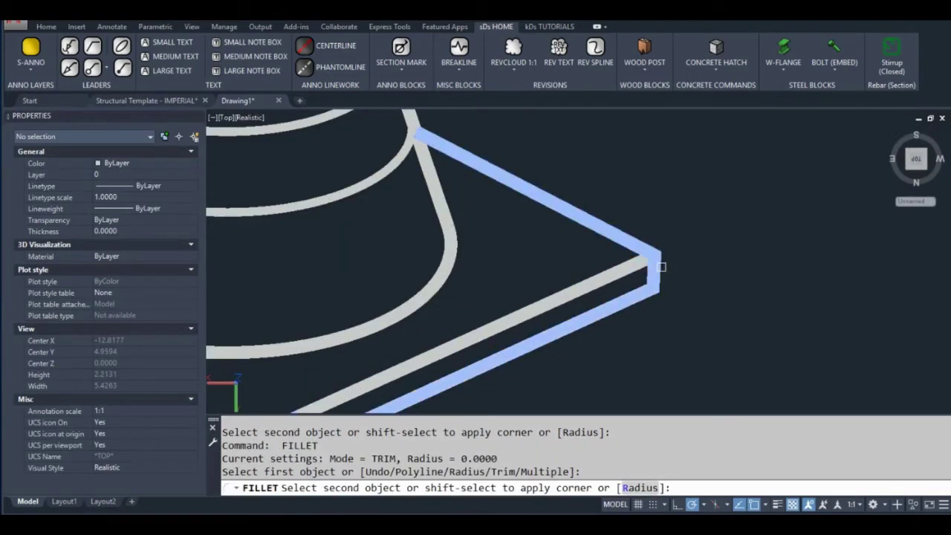
left_click(657, 264)
scroll(715, 264, "down", 5)
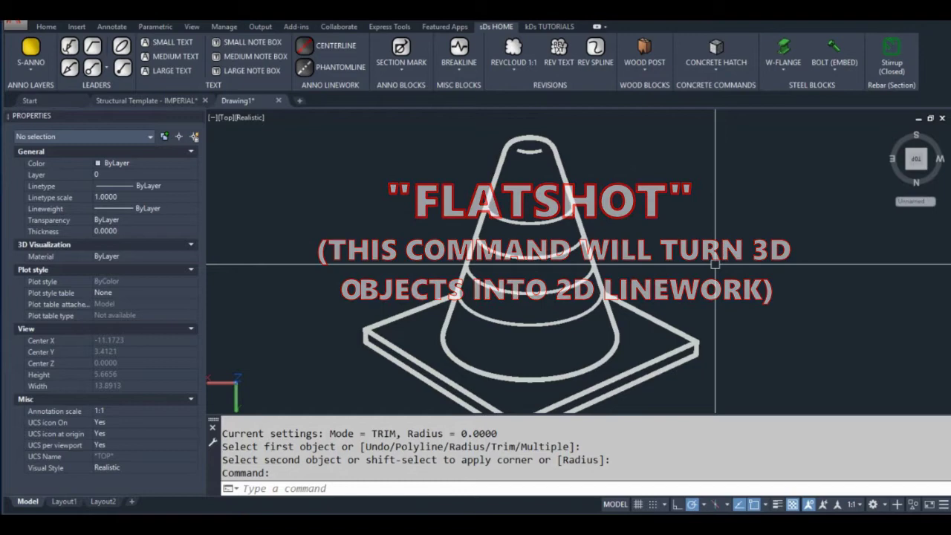
Window-select all 32 cone polylines and set their colour to White.
scroll(686, 206, "down", 3)
mouse_move(686, 206)
middle_mouse_down()
mouse_move(682, 227)
mouse_move(654, 228)
middle_mouse_up()
left_click(416, 154)
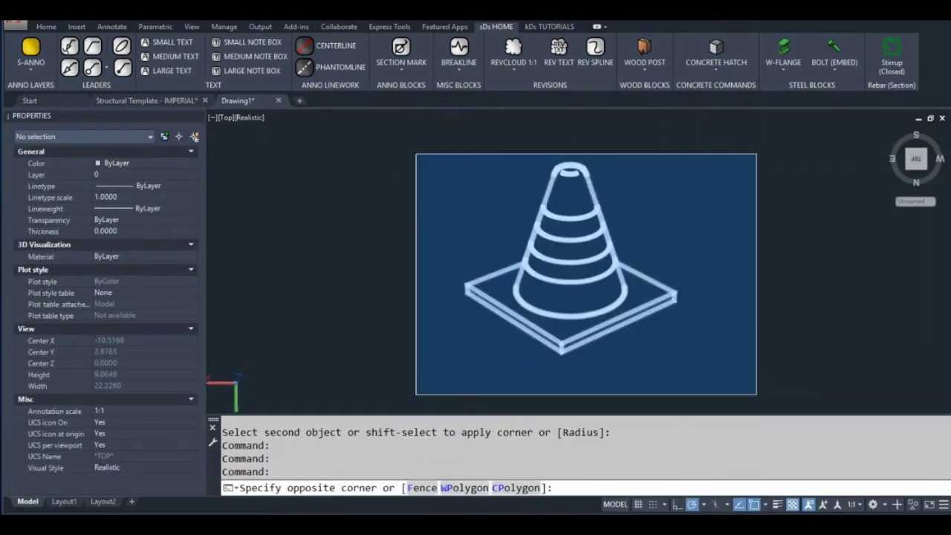
left_click(757, 395)
left_click(131, 164)
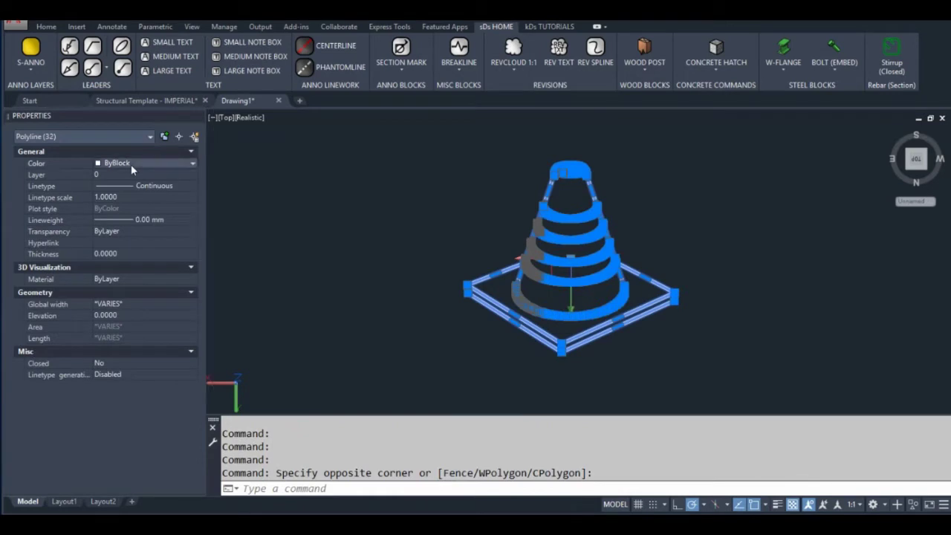
left_click(131, 165)
left_click(126, 250)
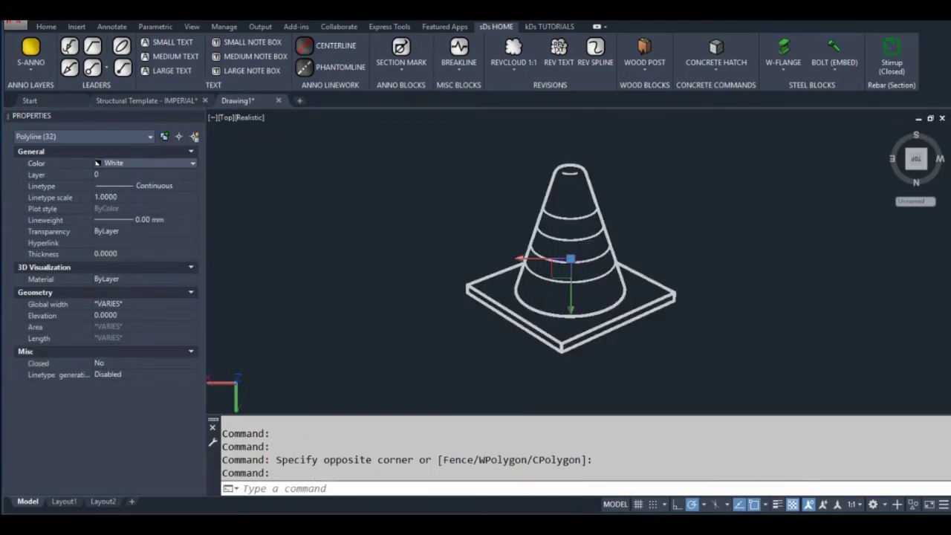
key("Escape")
key("Escape")
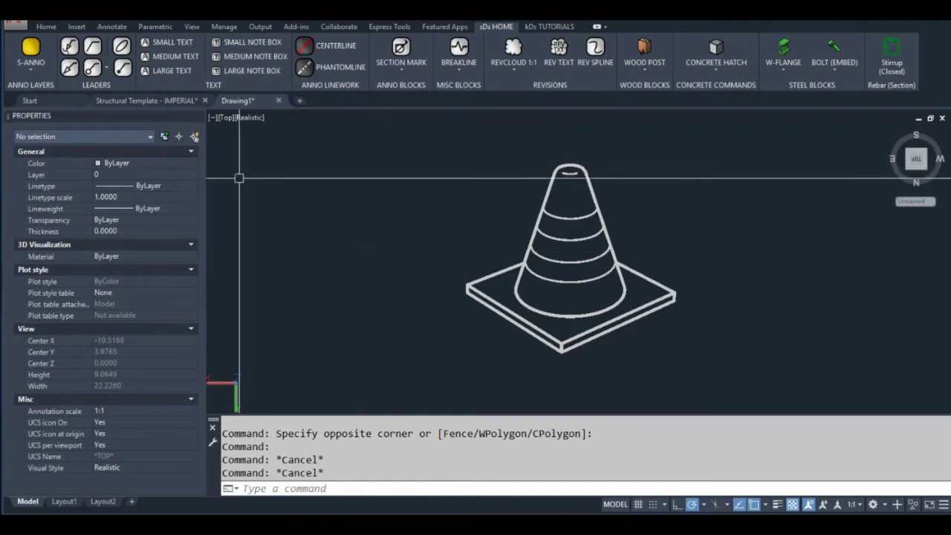
left_click(530, 233)
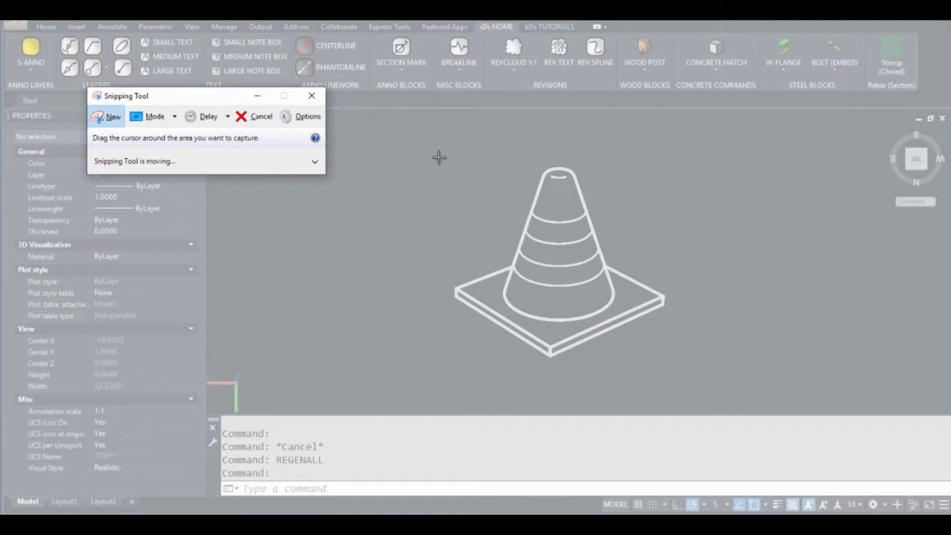
Drag a capture rectangle around the white cone outline.
left_click_drag(439, 156, 690, 374)
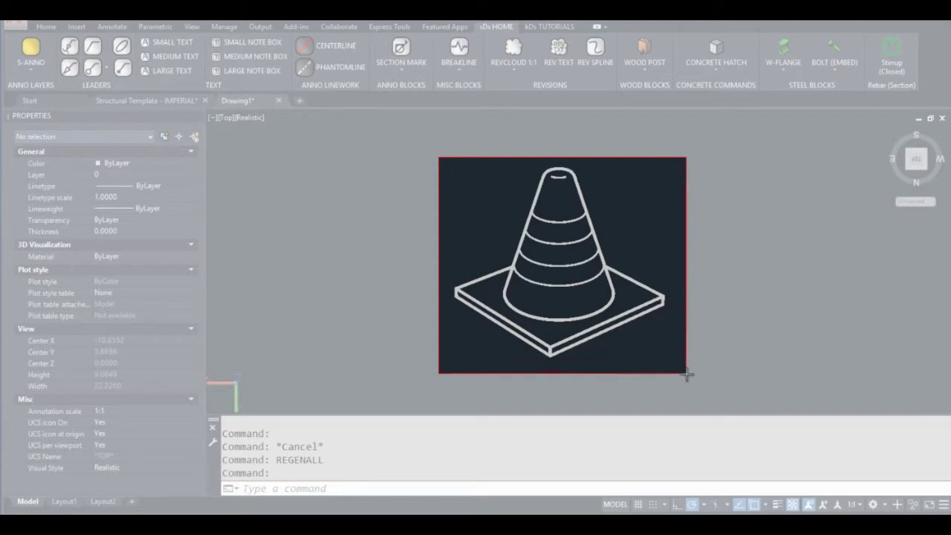
left_click_drag(685, 374, 685, 374)
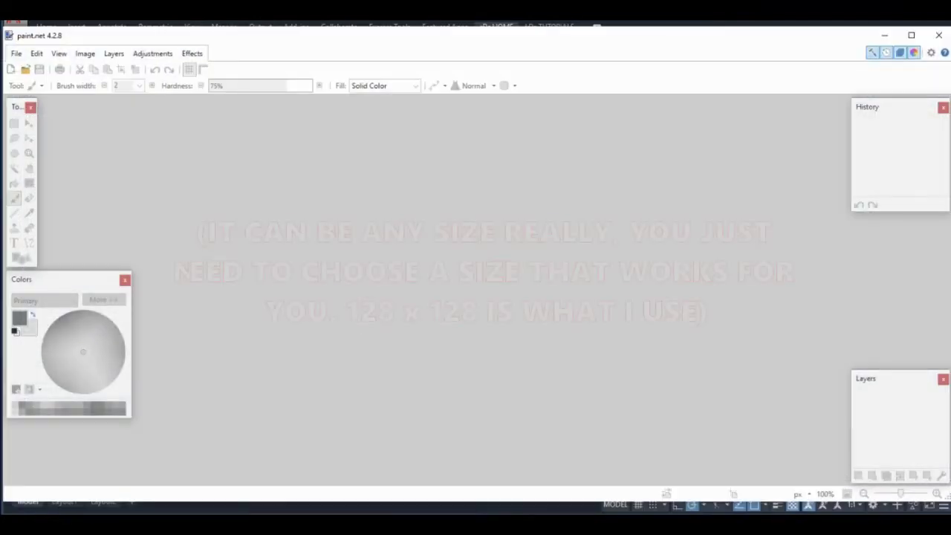
Create a new 128 × 128 pixel blank image.
left_click(16, 54)
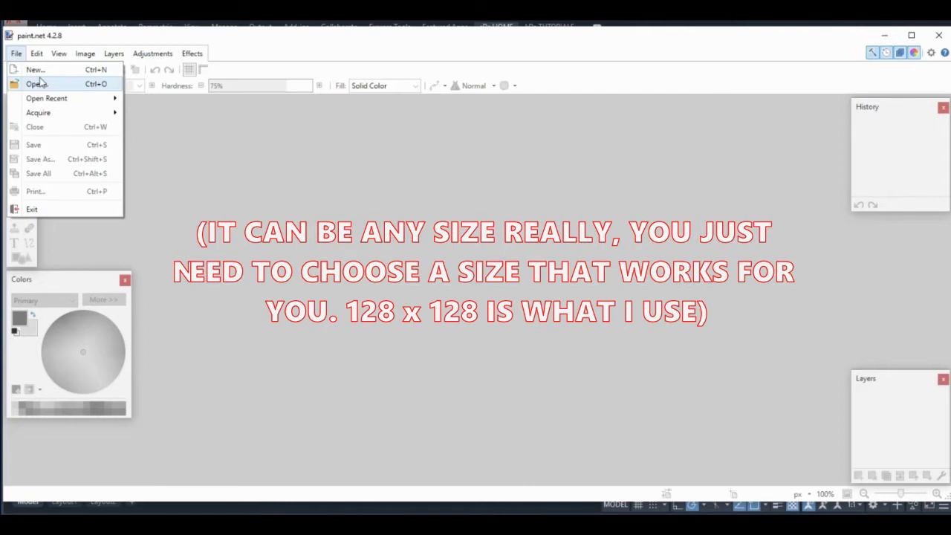
left_click(42, 72)
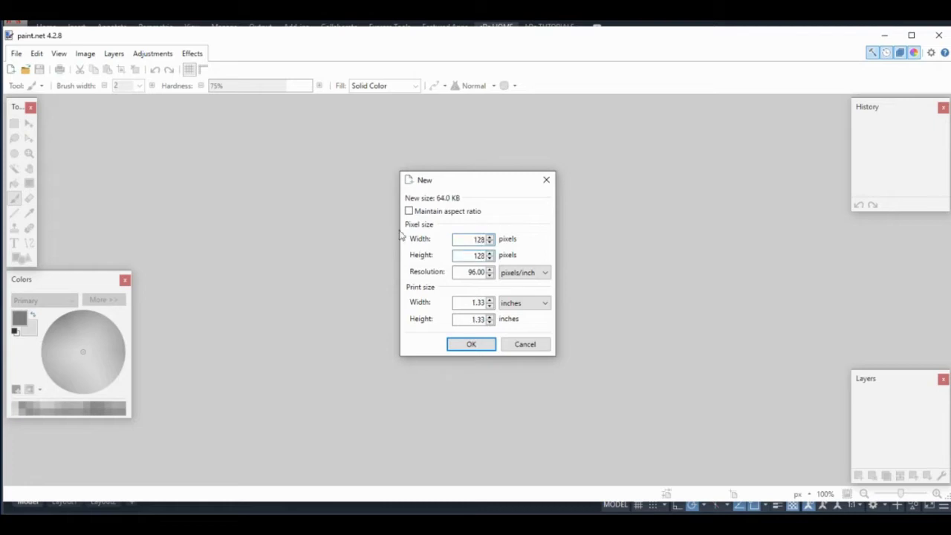
left_click(463, 345)
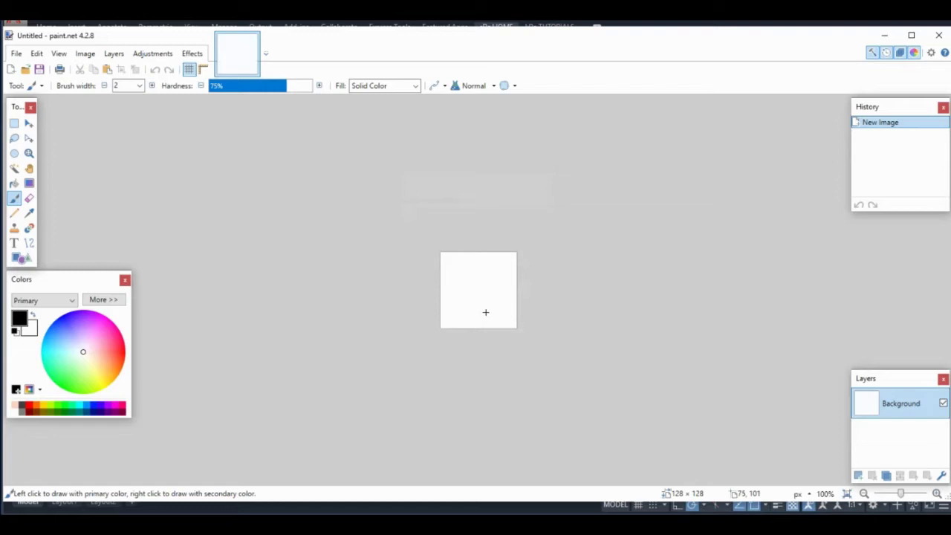
scroll(486, 312, "up", 4, "ctrl")
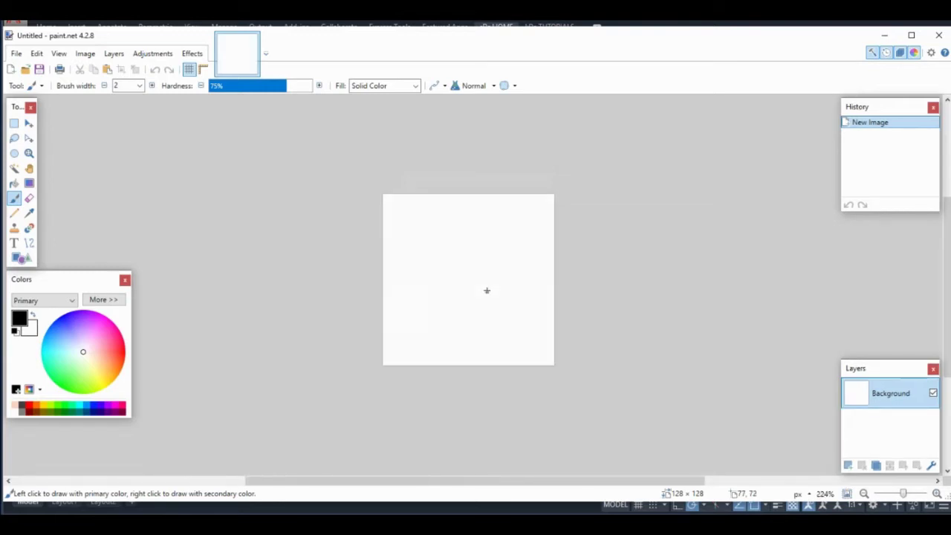
scroll(487, 290, "up", 1, "ctrl")
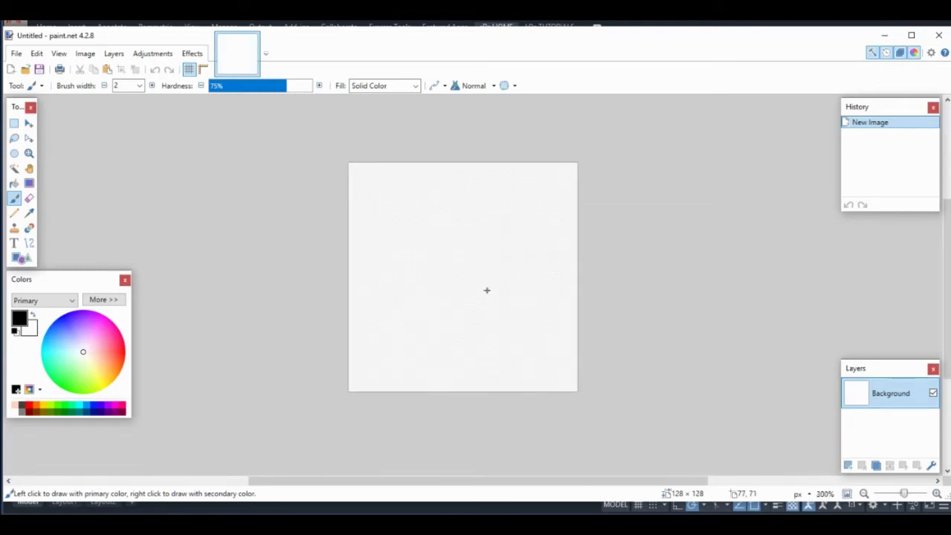
Erase the 128×128 canvas to transparency and add a new empty layer.
key("ctrl+a")
key("m")
left_click(437, 278)
key("Return")
key("Delete")
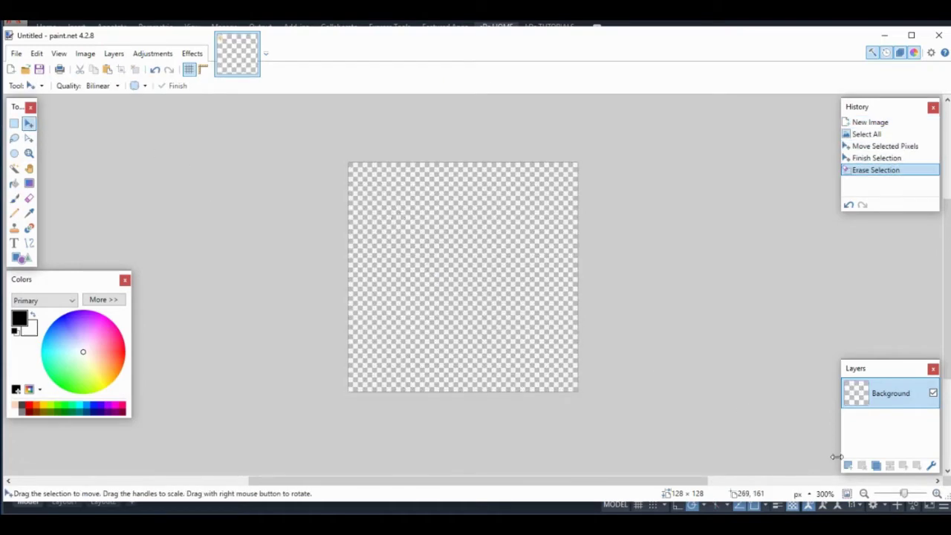
left_click(848, 465)
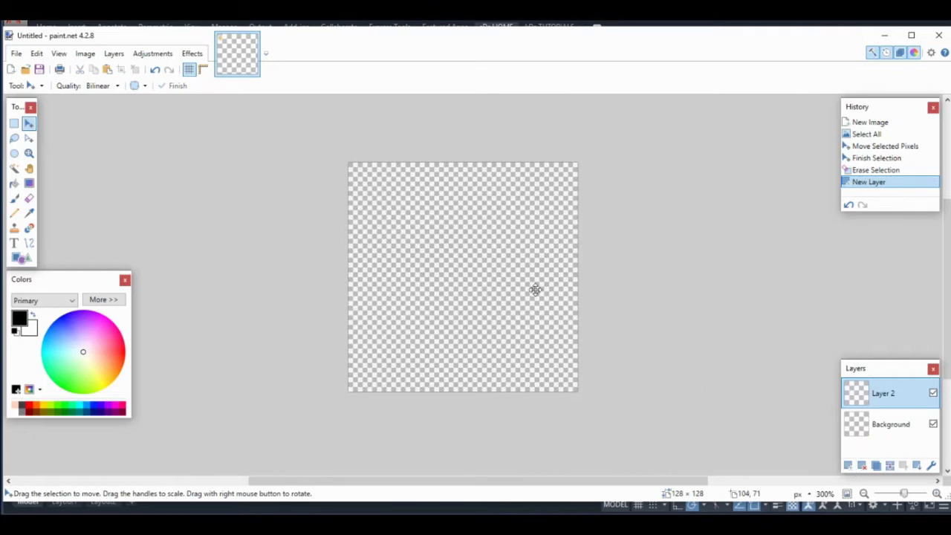
Paste the captured cone, keep the canvas size, and shrink it to fill the canvas.
left_click(37, 55)
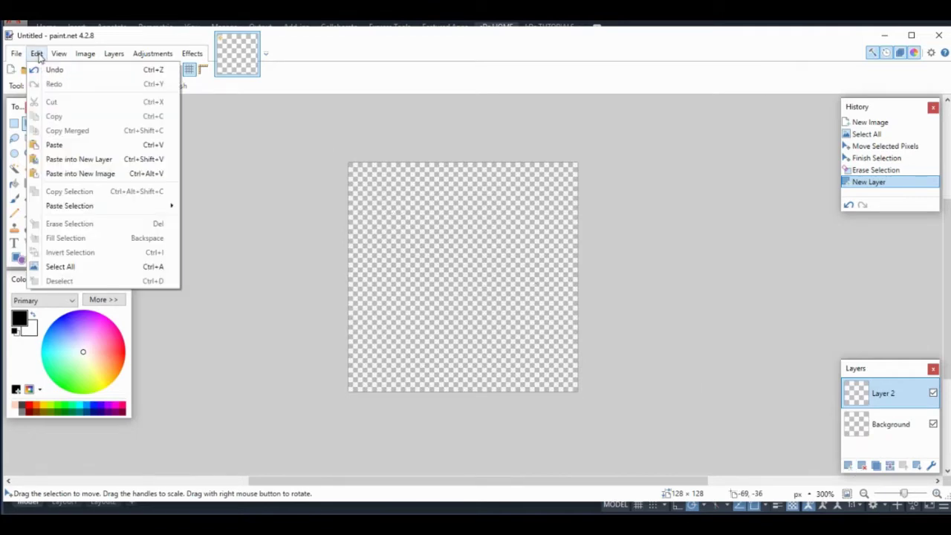
left_click(75, 151)
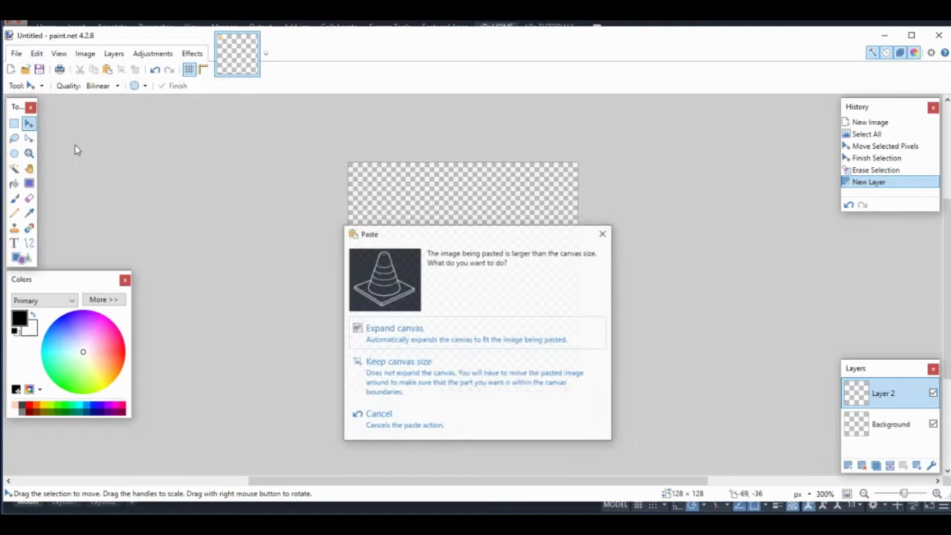
left_click(405, 364)
key("ctrl+b")
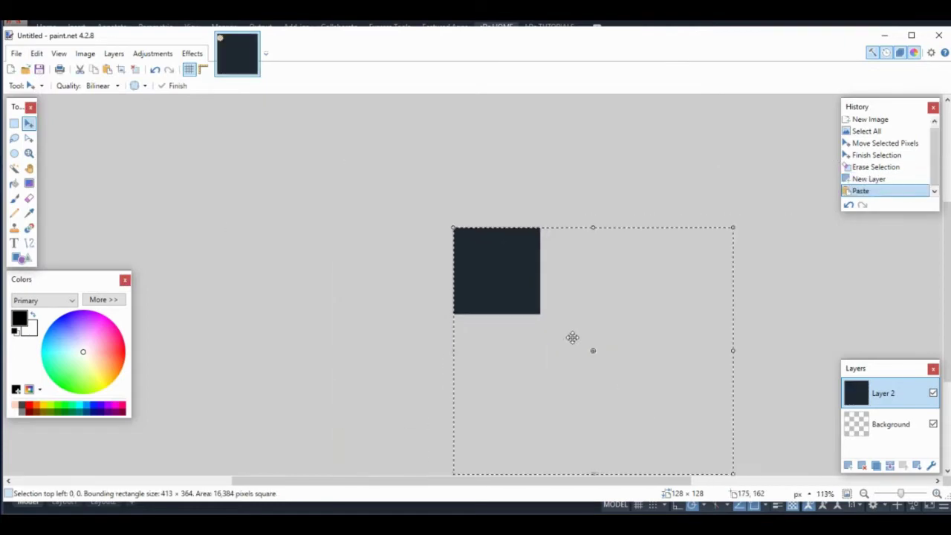
left_click_drag(712, 439, 523, 264)
scroll(474, 261, "up", 2)
scroll(474, 261, "up", 3, "ctrl")
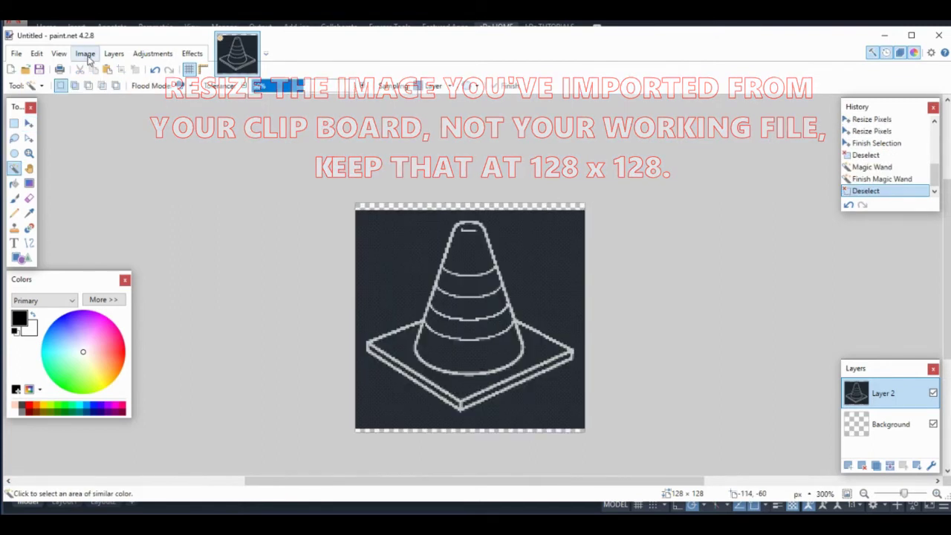
Invert the cone's colours and delete the magic-wand-selected background to transparency.
left_click(145, 58)
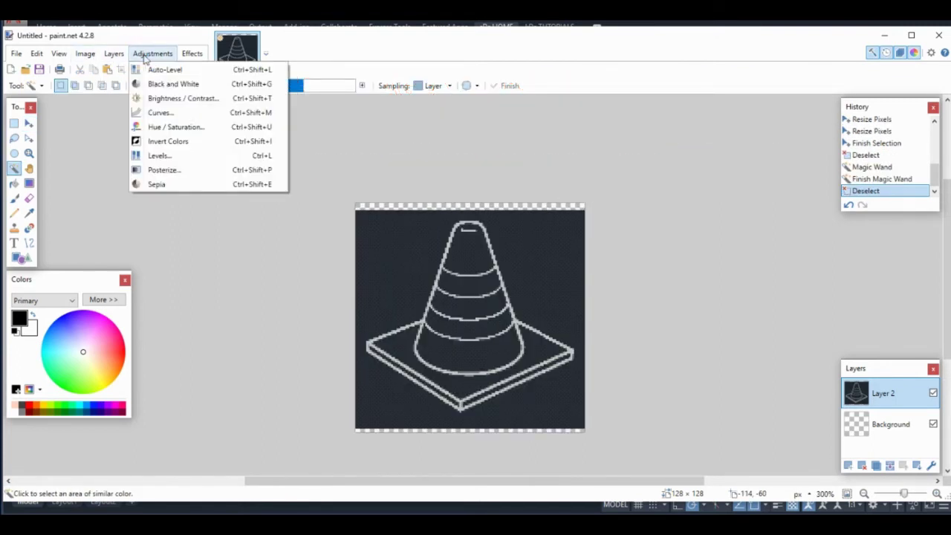
left_click(176, 141)
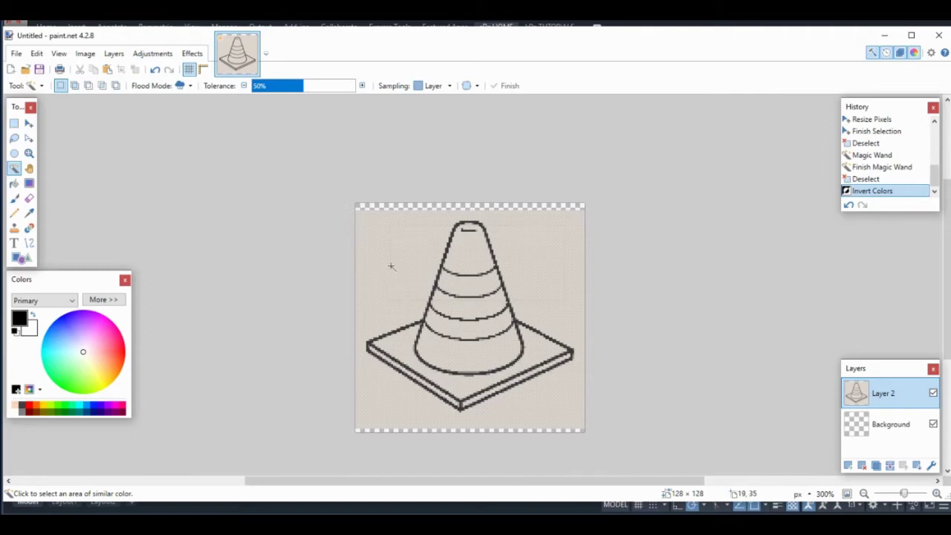
left_click(391, 267)
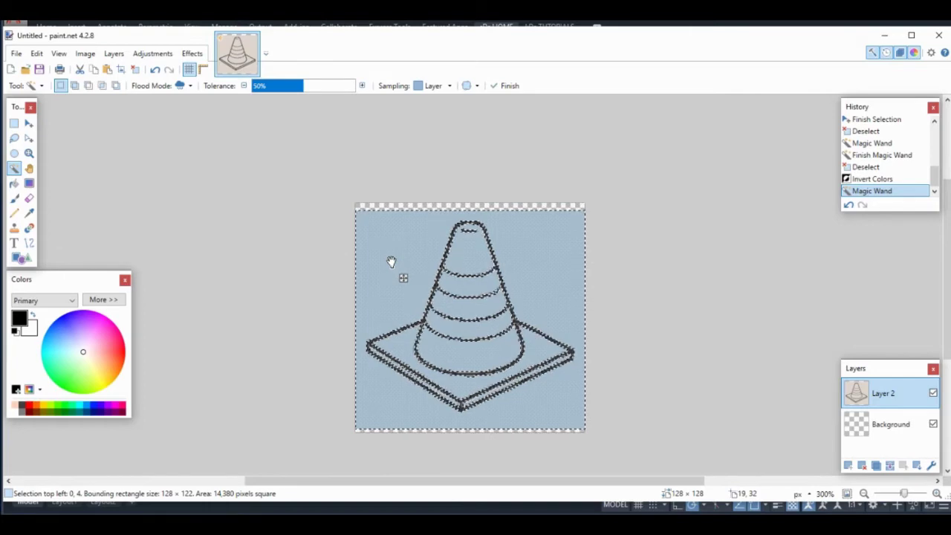
key("Return")
key("Delete")
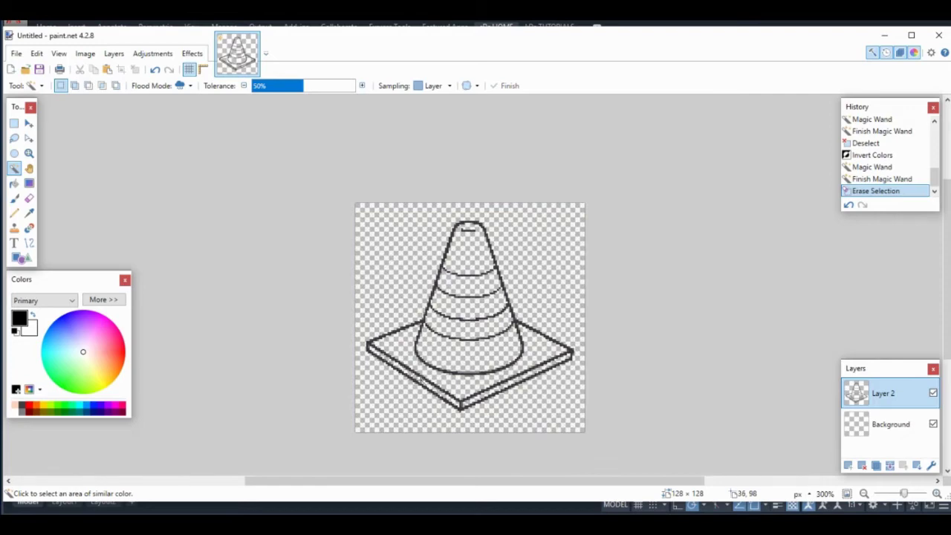
Choose orange with the Paintbrush and rename Layer 2 to LINEWORK.
scroll(420, 379, "up", 1, "ctrl")
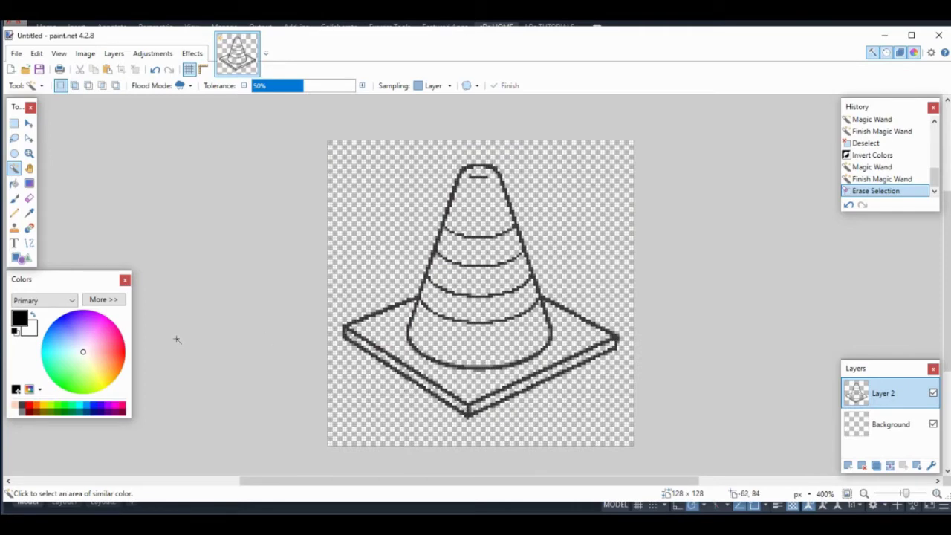
left_click(34, 408)
left_click(14, 198)
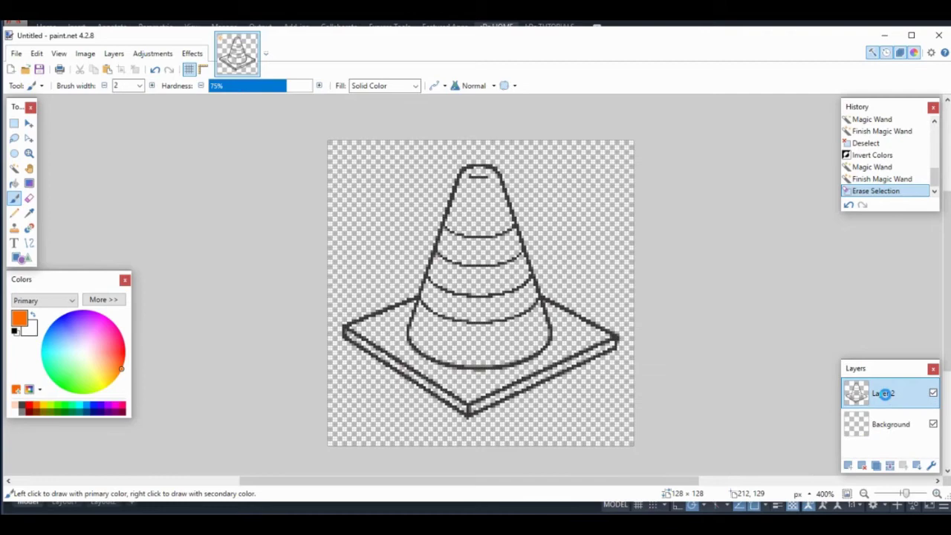
double_click(886, 394)
type("LINEWORK")
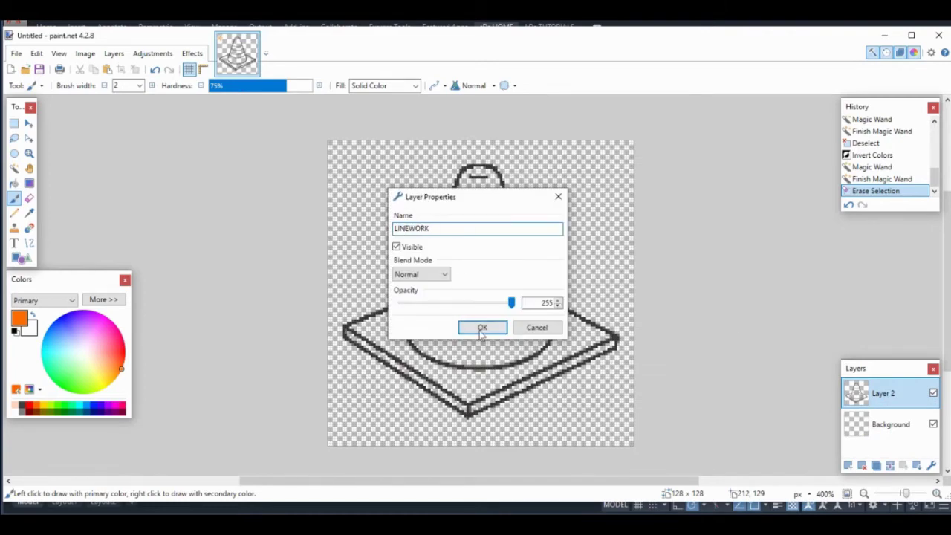
left_click(483, 328)
Add a new layer named SHADING.
left_click(848, 467)
double_click(885, 423)
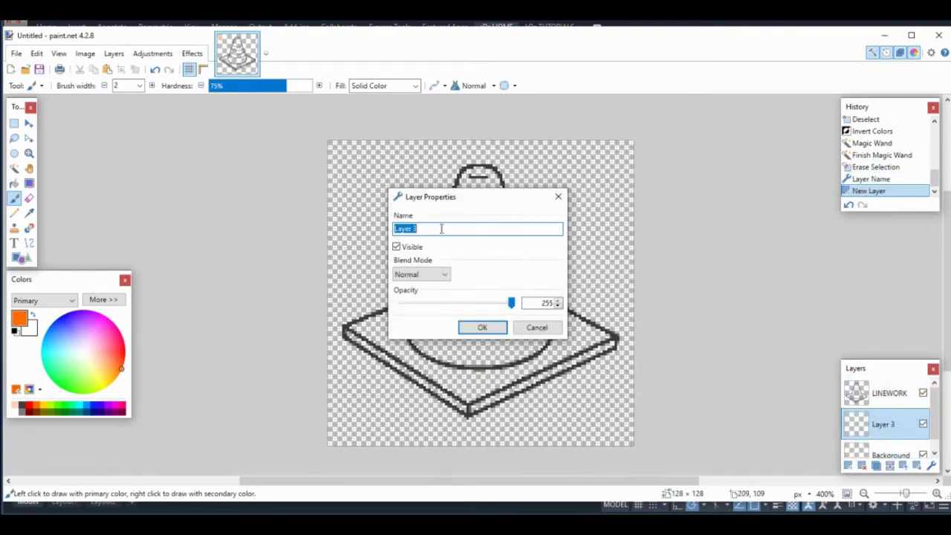
type("SHADING")
left_click(472, 328)
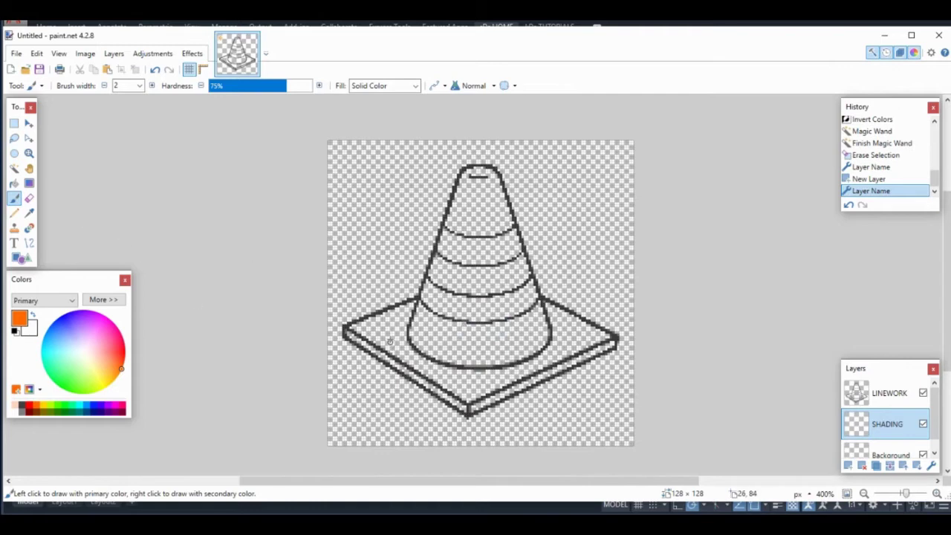
left_click(139, 86)
Paint orange at the cone's top with a fully hard, width-15 brush.
left_click(126, 215)
mouse_move(388, 330)
left_mouse_down()
mouse_move(437, 301)
mouse_move(478, 181)
mouse_move(488, 190)
mouse_move(478, 182)
mouse_move(472, 197)
mouse_move(428, 344)
mouse_move(529, 342)
mouse_move(534, 316)
mouse_move(514, 288)
mouse_move(509, 259)
mouse_move(483, 388)
mouse_move(484, 375)
mouse_move(572, 348)
left_mouse_up()
key("ctrl+z")
left_click(310, 85)
left_click(478, 184)
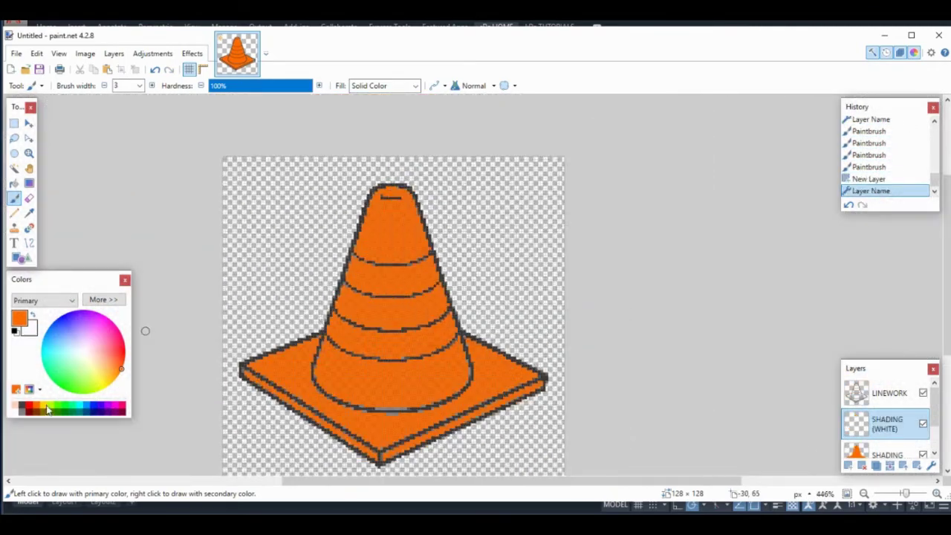
Paint light grey bands across the cone.
left_click(103, 299)
left_click(21, 408)
scroll(394, 312, "up", 3, "ctrl")
mouse_move(305, 312)
left_mouse_down()
mouse_move(383, 322)
mouse_move(543, 319)
left_mouse_up()
left_click_drag(341, 197, 513, 197)
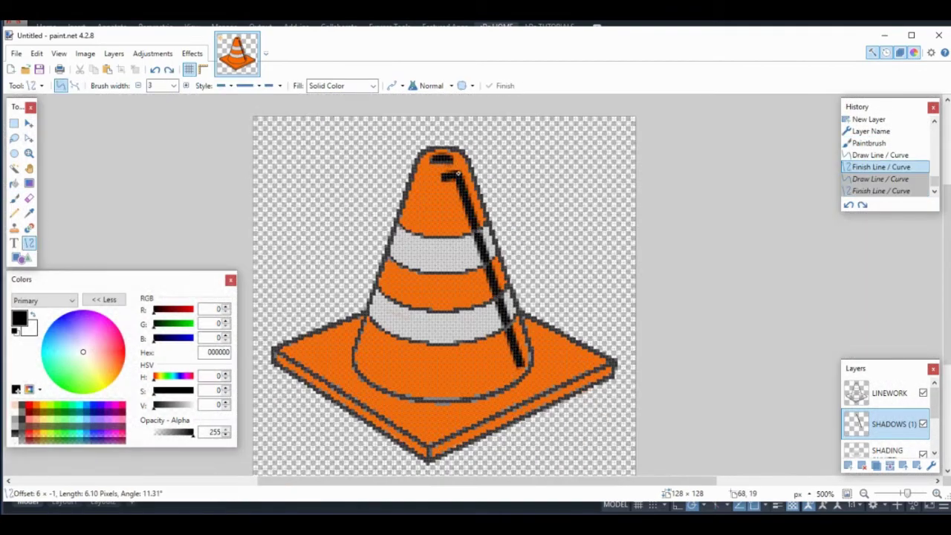
Draw black outline lines and brush dark shading down the cone's right side.
left_click_drag(431, 452, 611, 368)
left_click(14, 198)
left_click_drag(446, 171, 498, 372)
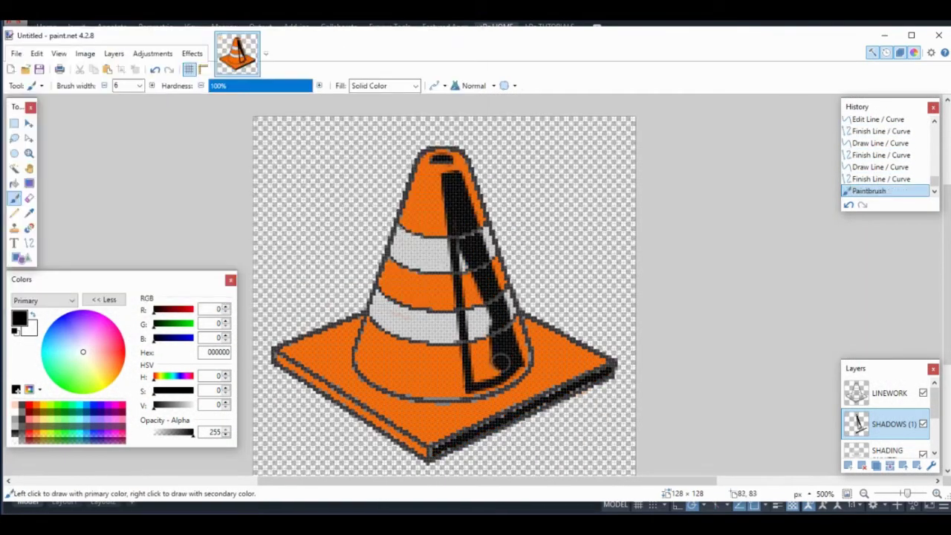
left_click_drag(461, 245, 495, 379)
left_click(192, 54)
left_click(290, 112)
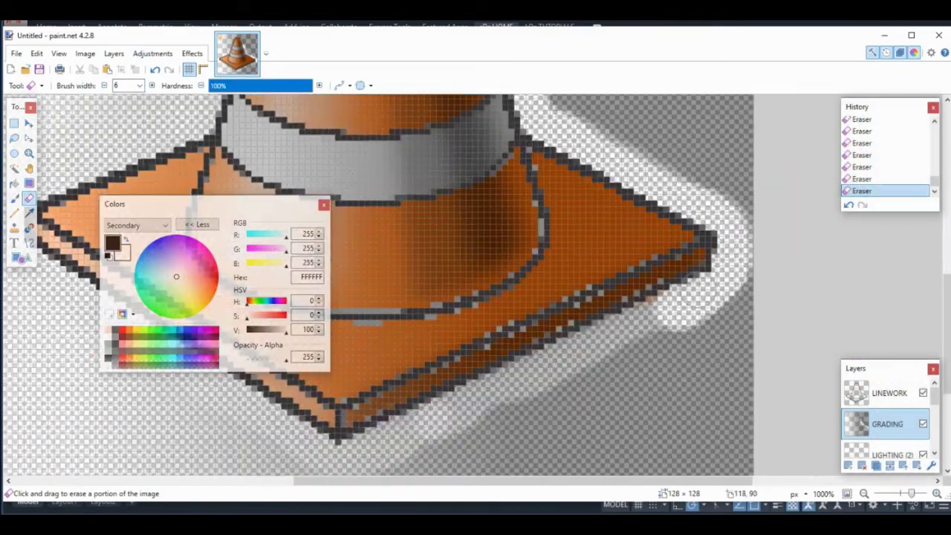
Erase the stray pixels at the cone's tip.
scroll(731, 409, "down", 5, "ctrl")
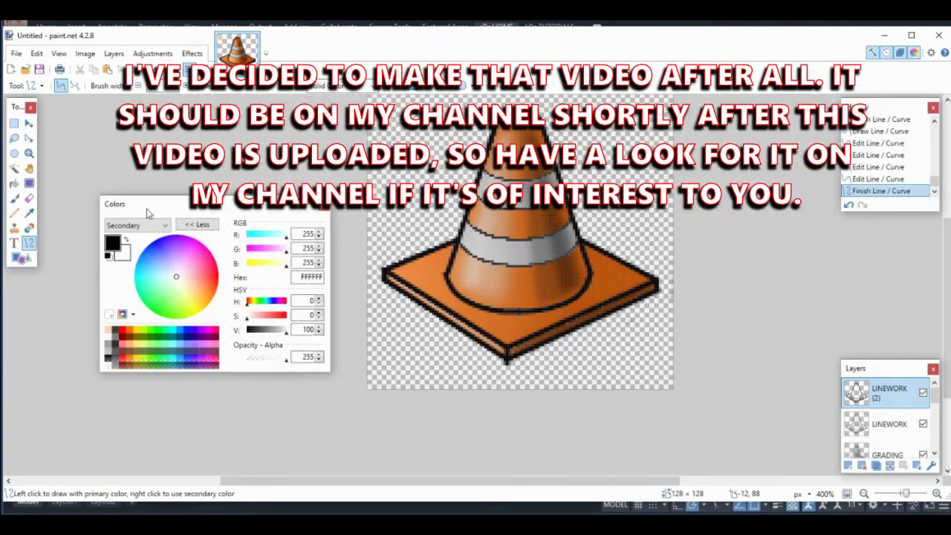
left_click(29, 198)
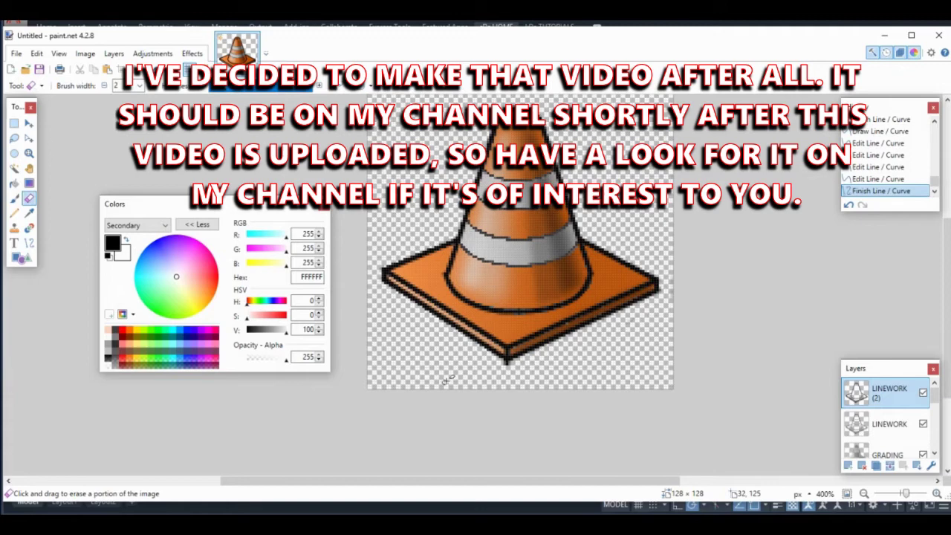
scroll(508, 362, "up", 5, "ctrl")
left_click(508, 363)
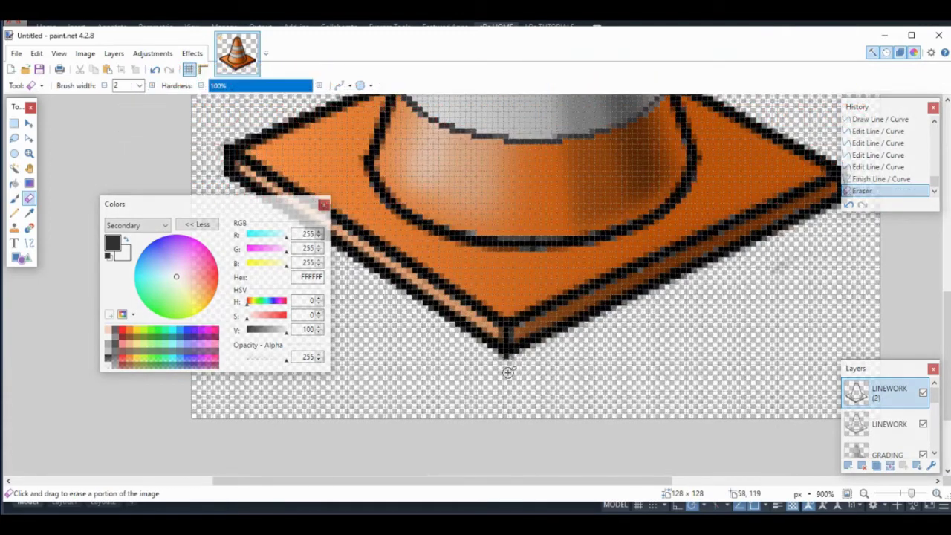
scroll(509, 362, "down", 6, "ctrl")
scroll(550, 325, "up", 4, "ctrl")
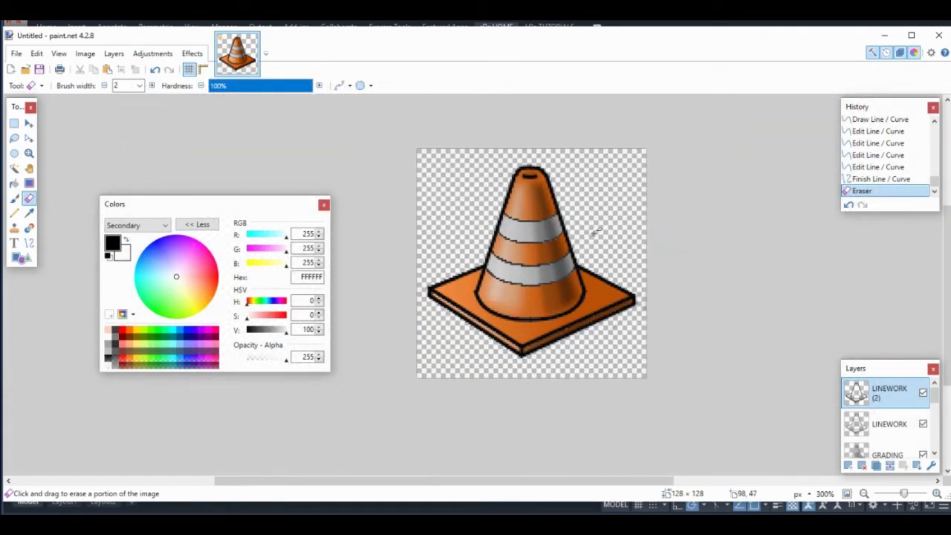
Save the cone image as PYLON2.pdn.
left_click(14, 52)
left_click(60, 156)
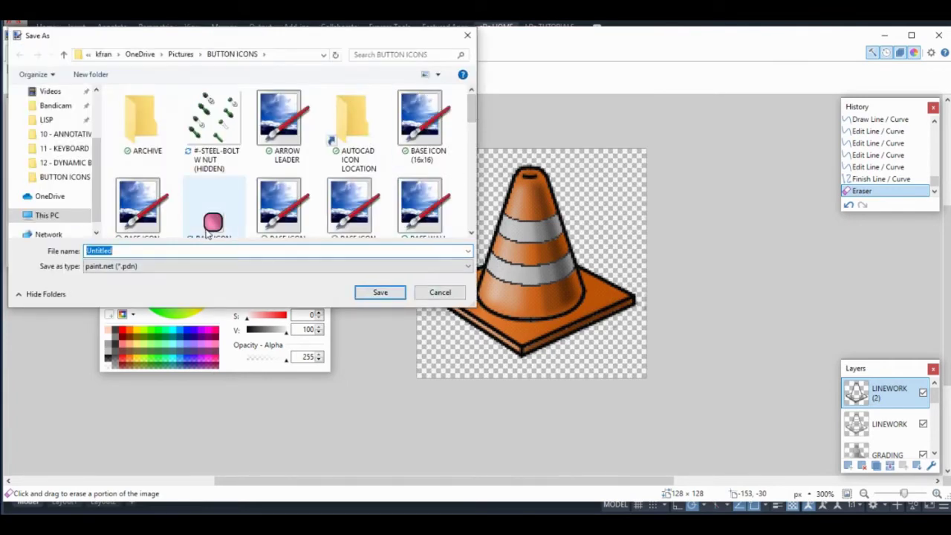
type("PYLON")
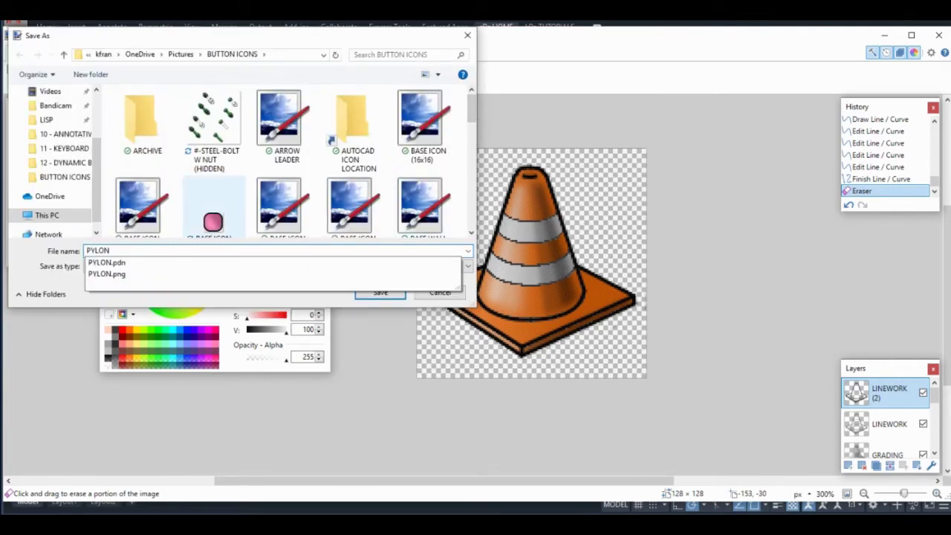
type("2")
key("Return")
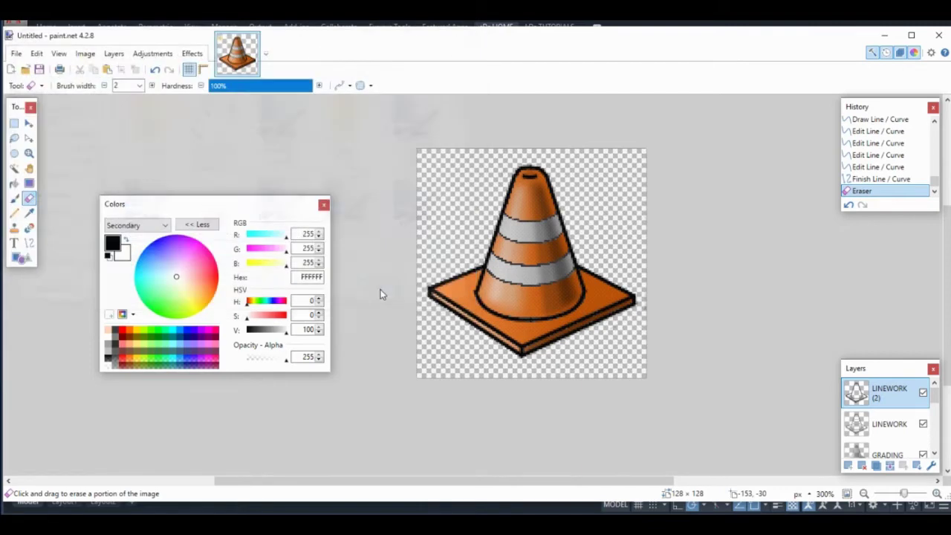
Resize the cone image to 32 × 32 pixels.
left_click(84, 53)
left_click(106, 82)
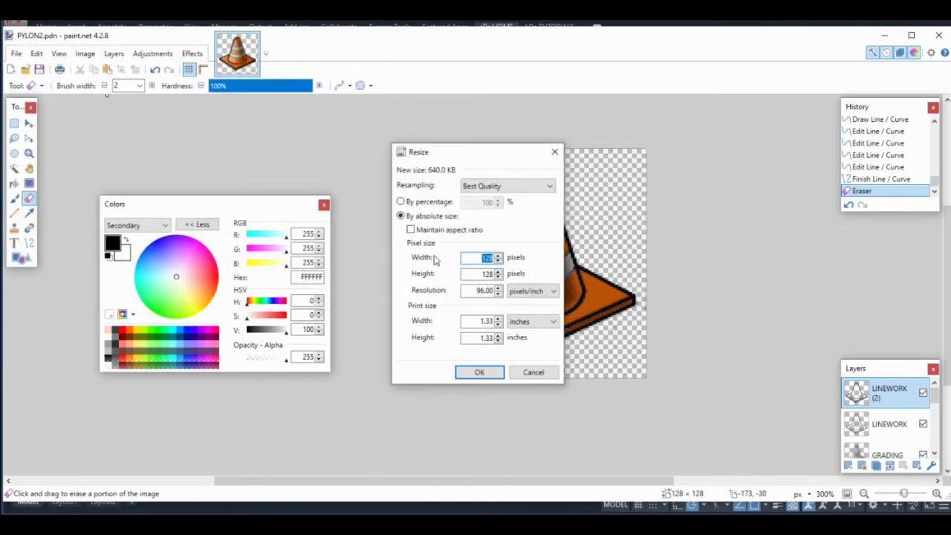
type("32")
key("Tab")
type("32")
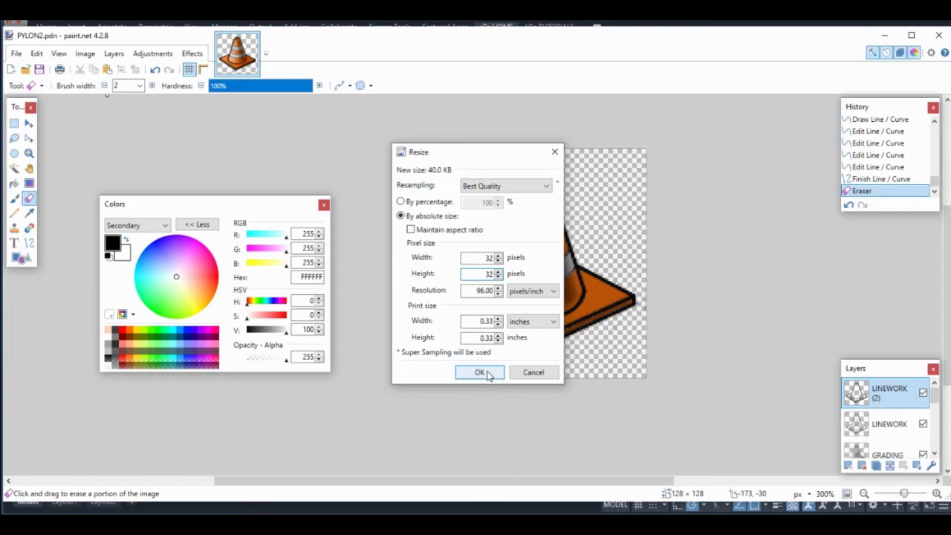
left_click(481, 372)
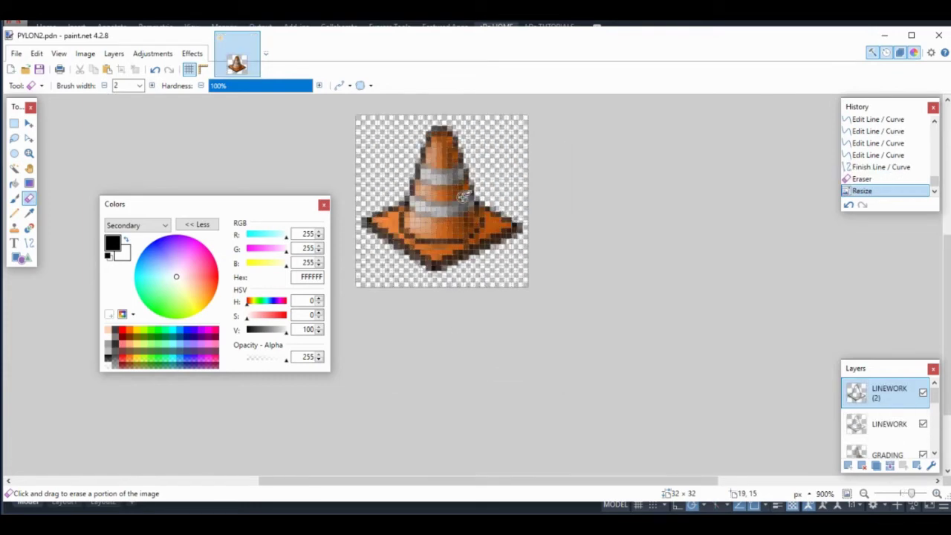
scroll(446, 202, "up", 2, "ctrl")
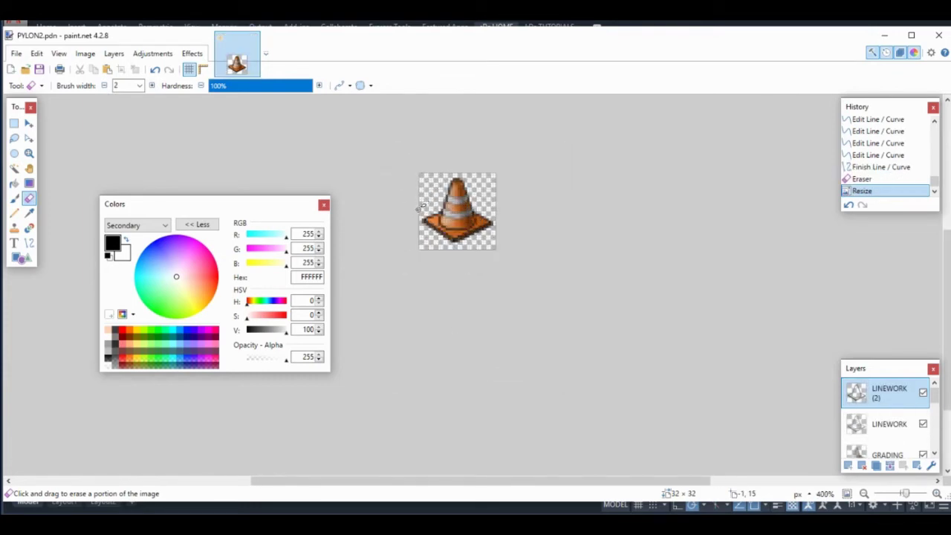
left_click(16, 54)
Save the icon as PYLON2 in PNG format, accepting the default settings and flattening the layers.
left_click(42, 157)
left_click(184, 269)
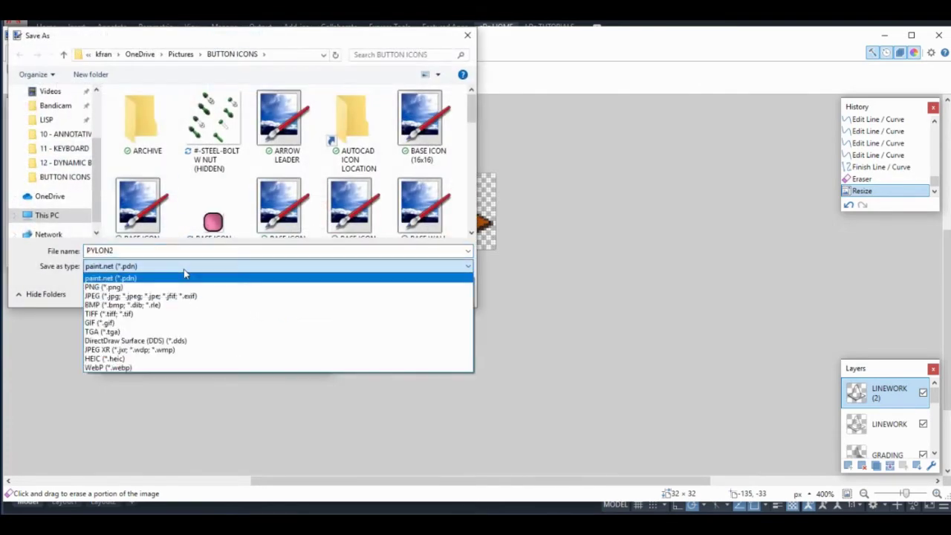
left_click(248, 304)
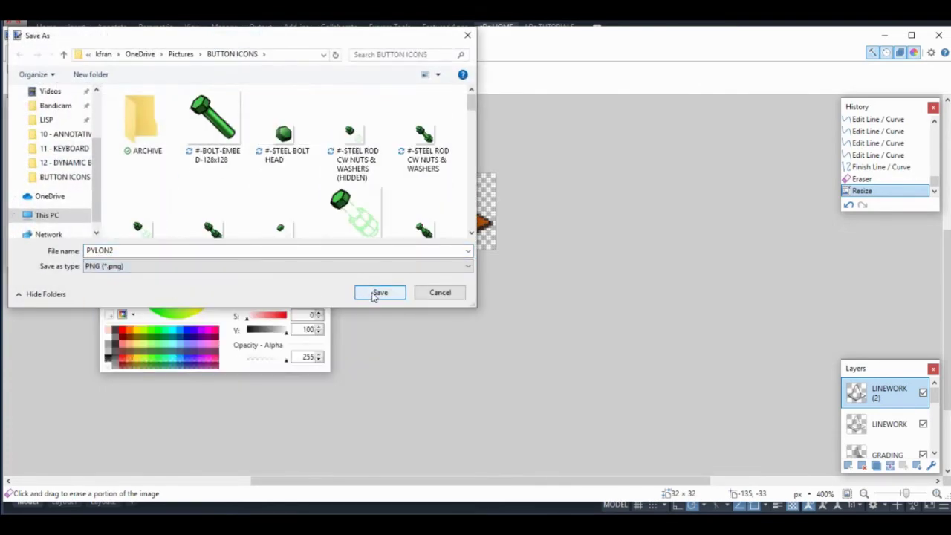
left_click(377, 293)
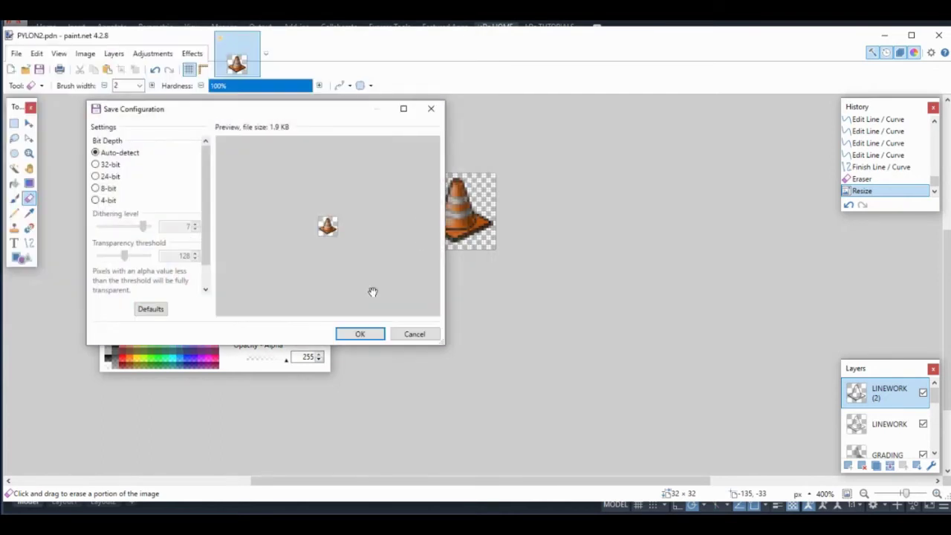
scroll(356, 272, "up", 2)
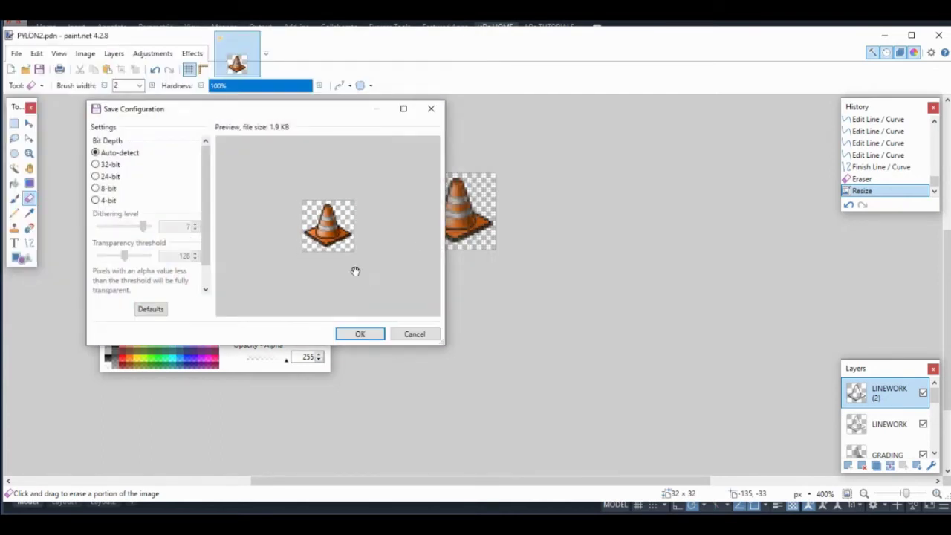
left_click(371, 335)
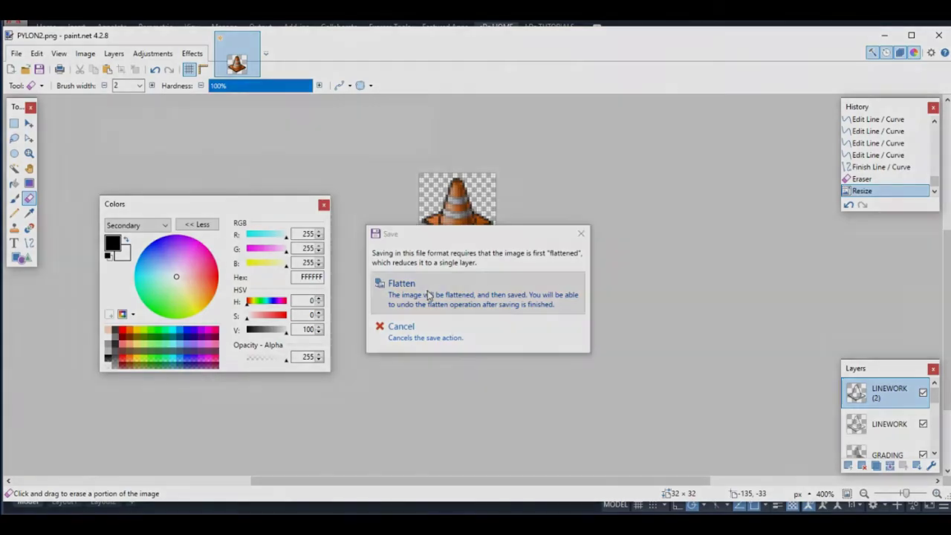
left_click(429, 296)
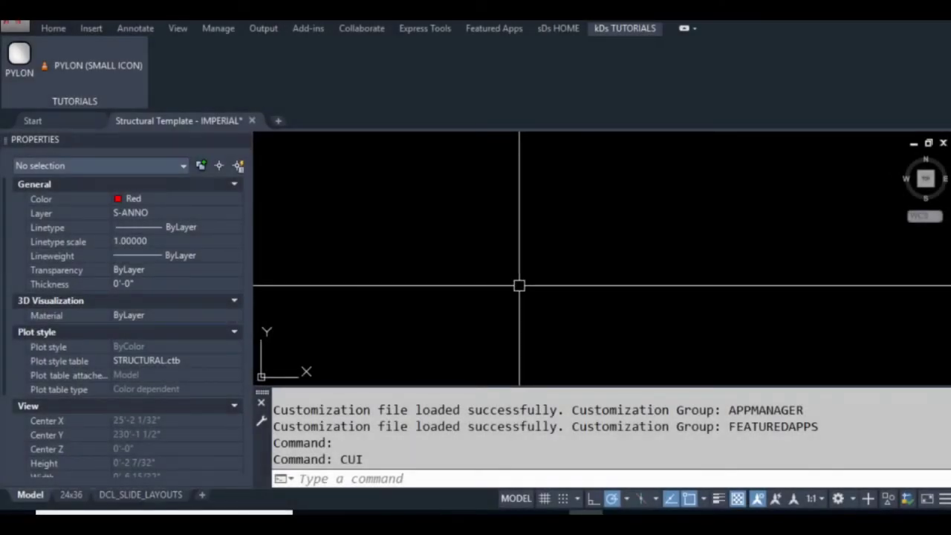
Run the CUI command to bring up the Customize User Interface editor.
type("CUI")
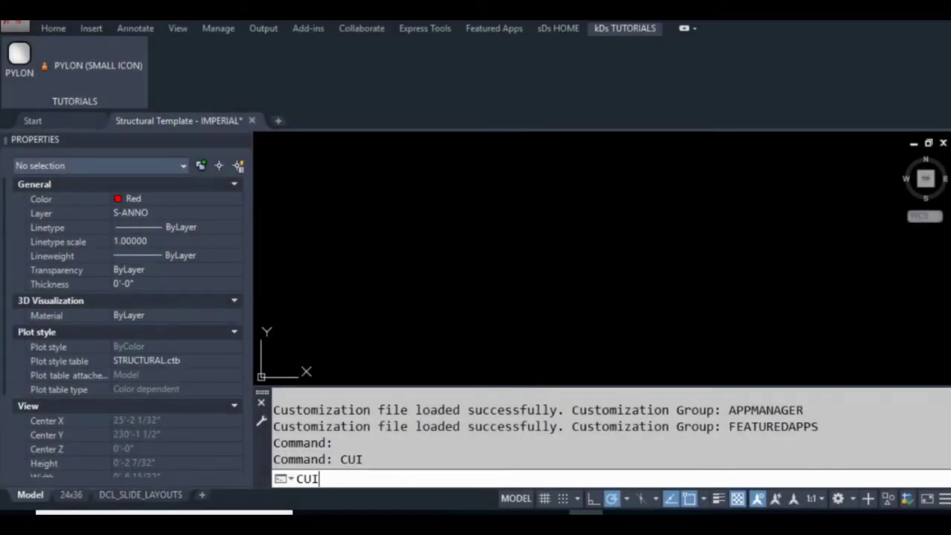
key("Return")
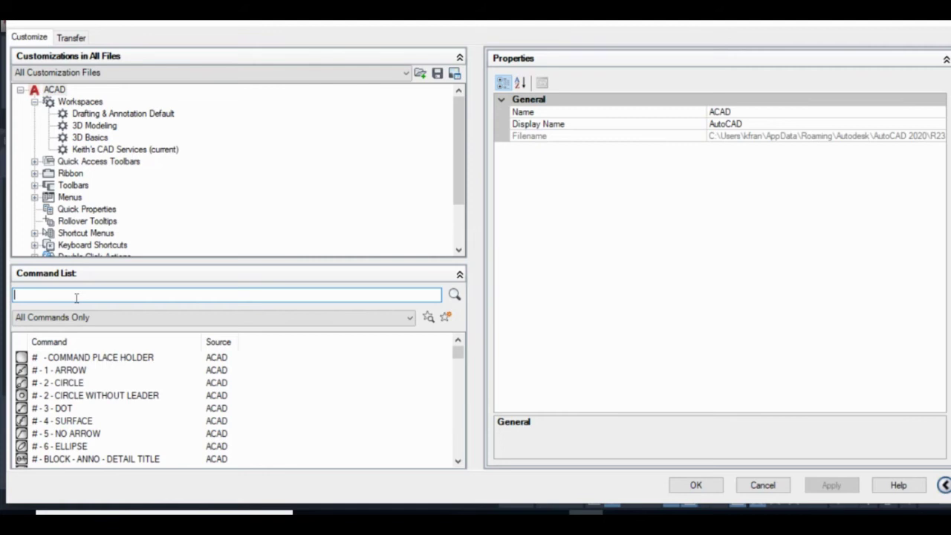
Filter the command list by PY and give # - PYLON the large image PYLON2.png.
type("PY")
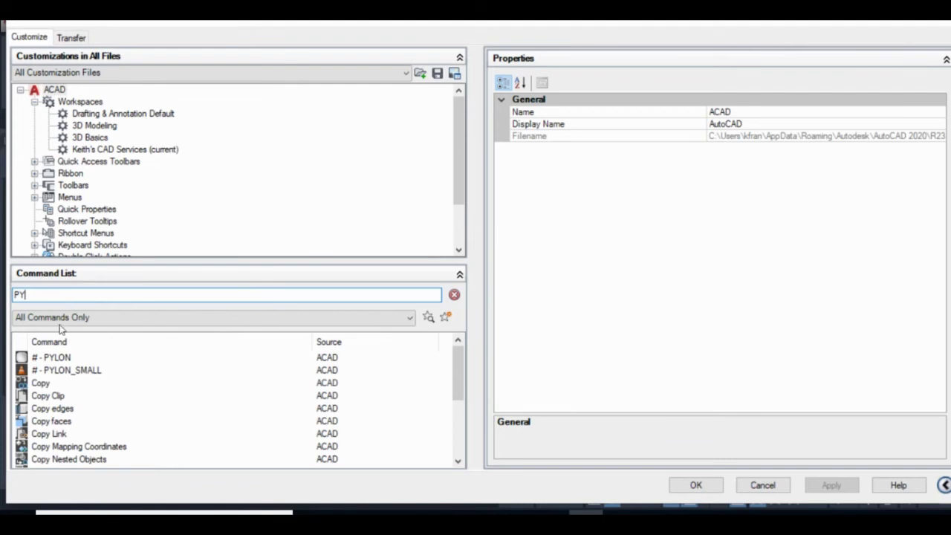
left_click(55, 361)
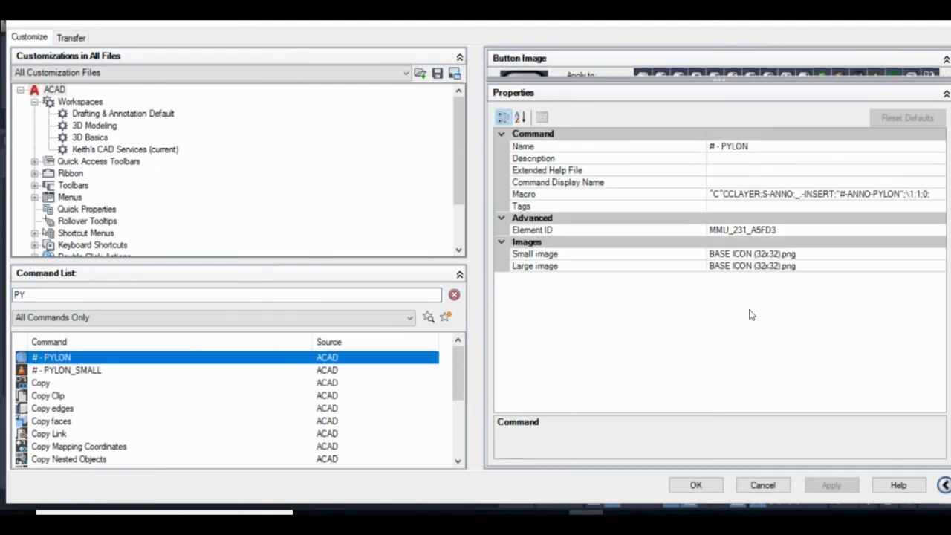
left_click_drag(746, 84, 749, 186)
left_click(849, 374)
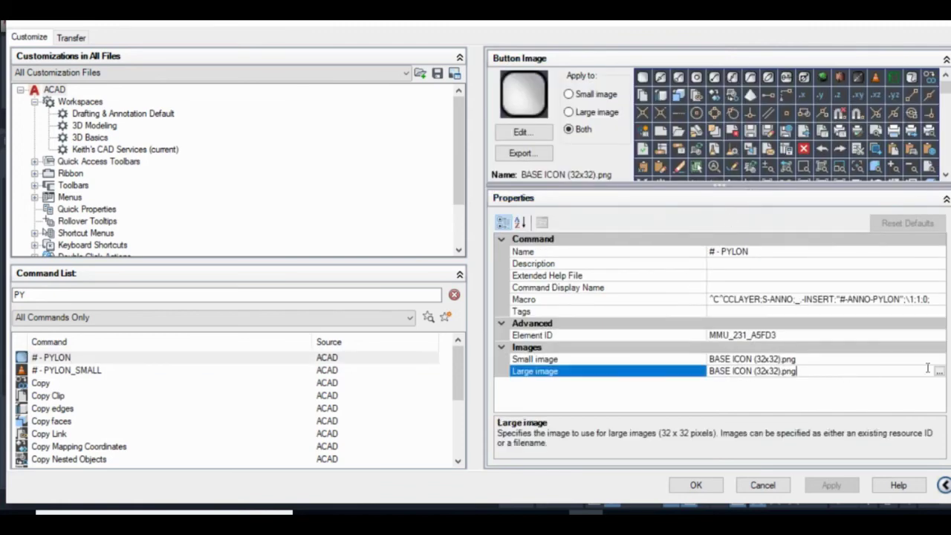
left_click(940, 372)
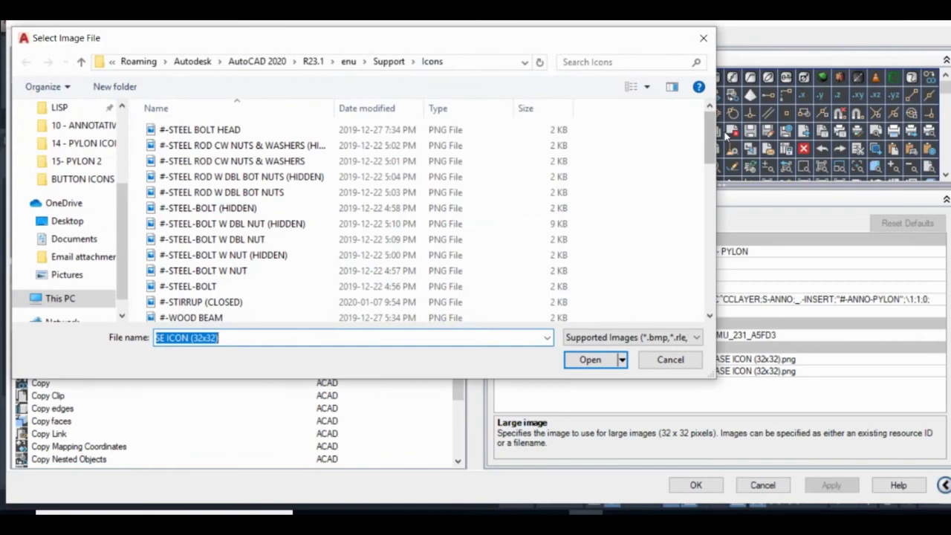
left_click_drag(712, 141, 726, 235)
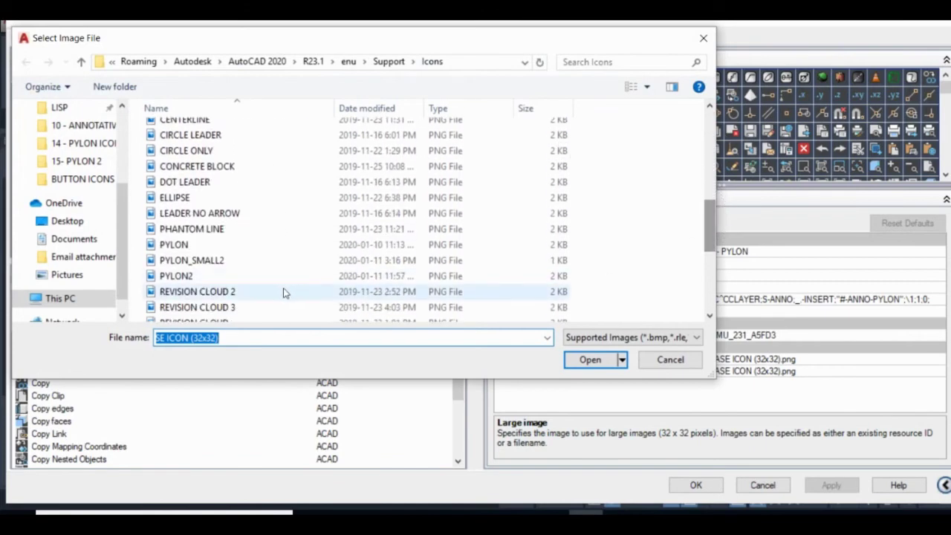
left_click(179, 276)
left_click(592, 360)
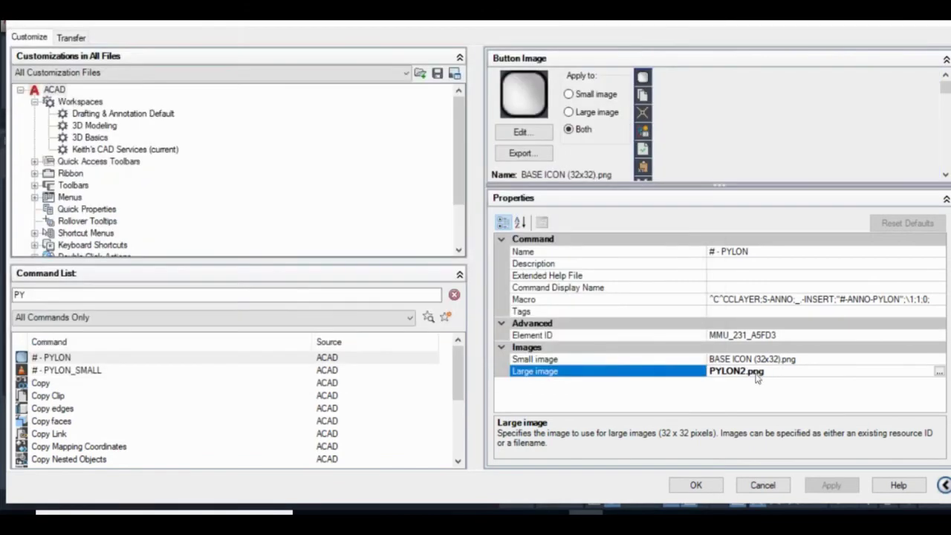
Set the # - PYLON small image to PYLON_SMALL2.png.
left_click(823, 361)
left_click(939, 360)
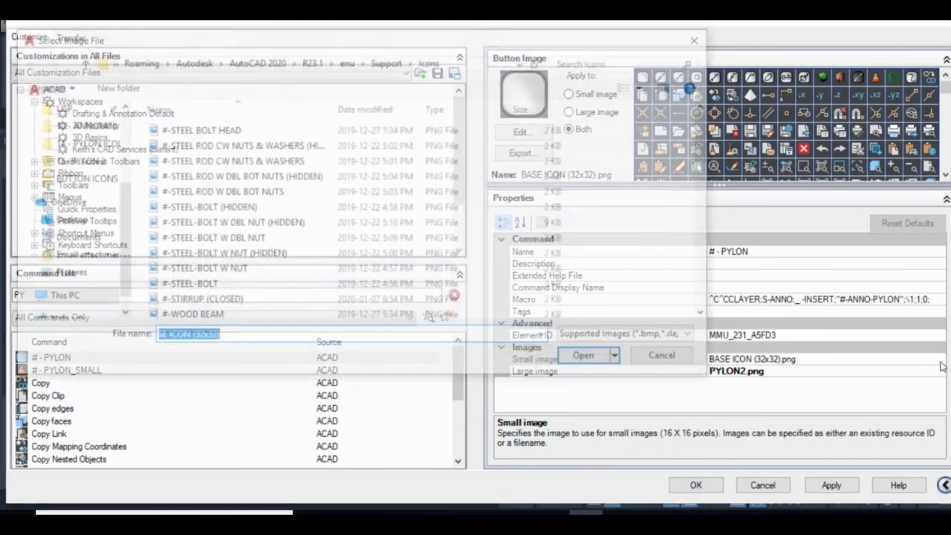
left_click_drag(712, 132, 705, 212)
left_click(191, 274)
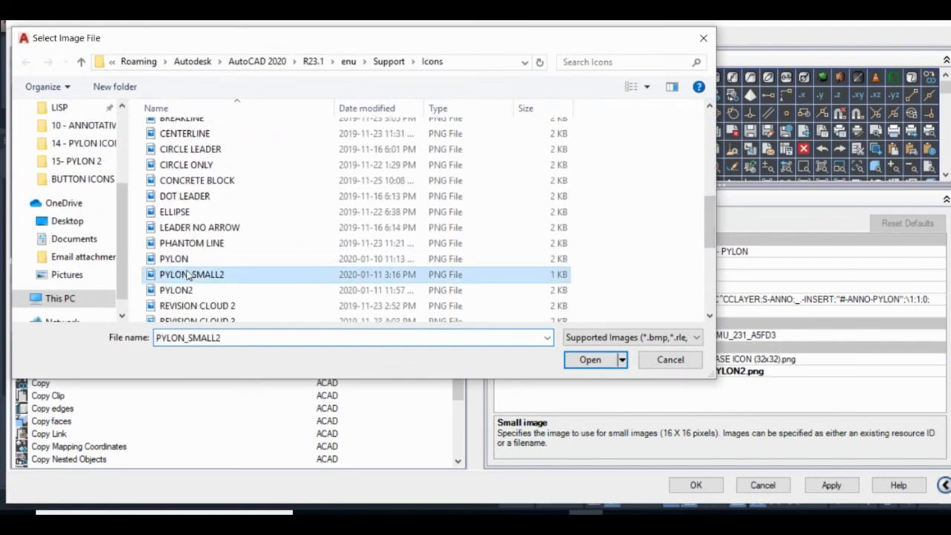
left_click(590, 360)
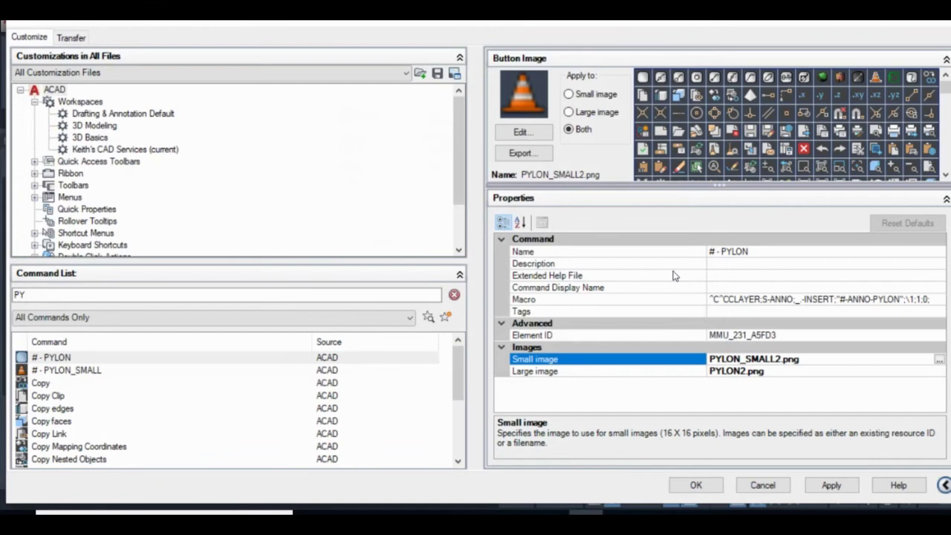
left_click(784, 370)
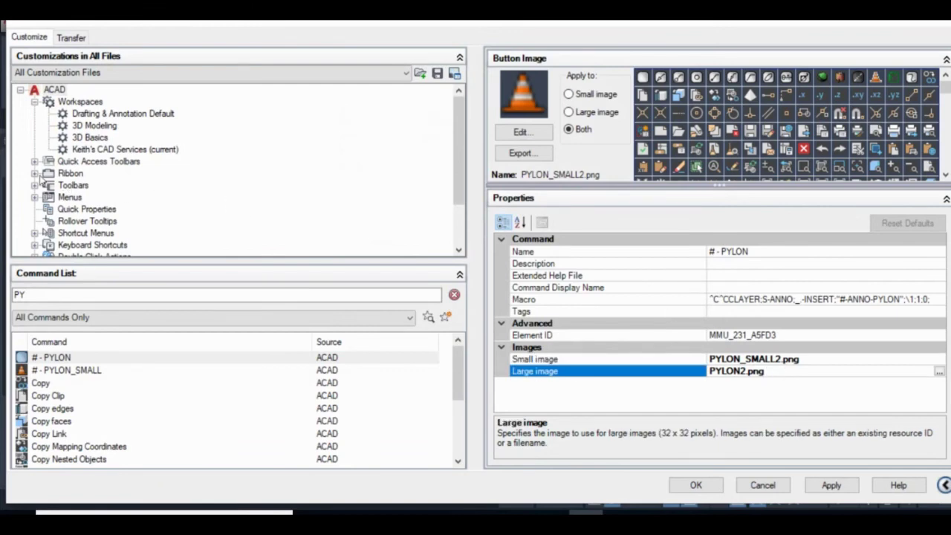
Preview the TUTORIALS panel under the kDs TUTORIALS ribbon tab, then apply and close with OK.
left_click(35, 174)
left_click(48, 186)
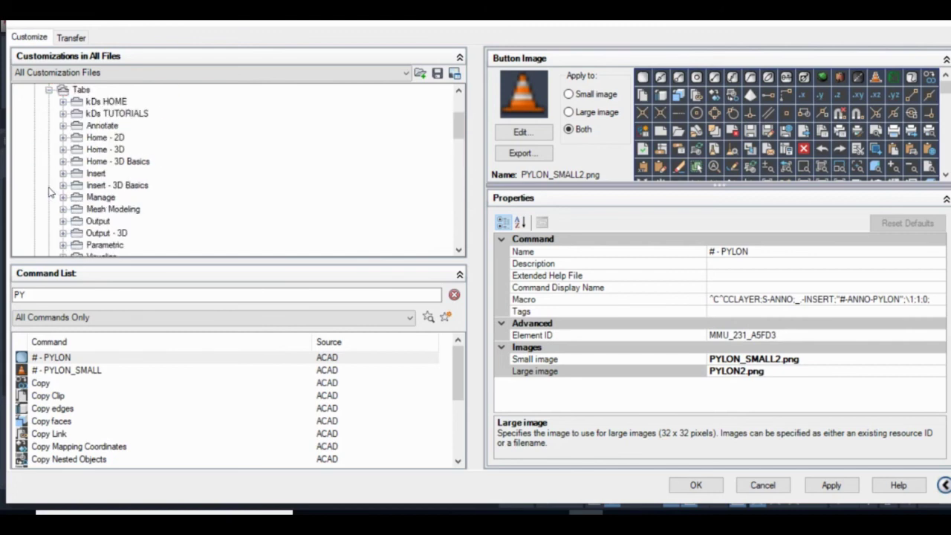
left_click(108, 116)
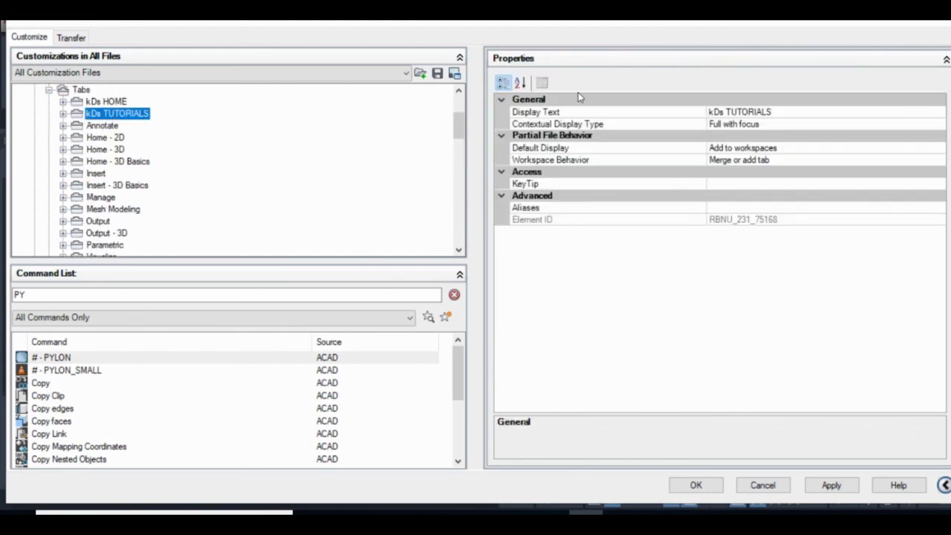
left_click(64, 113)
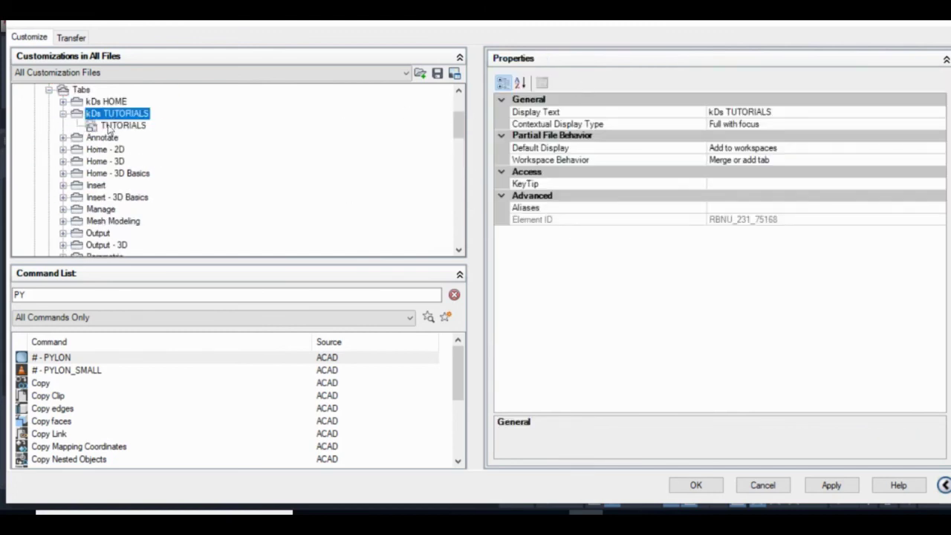
left_click(111, 126)
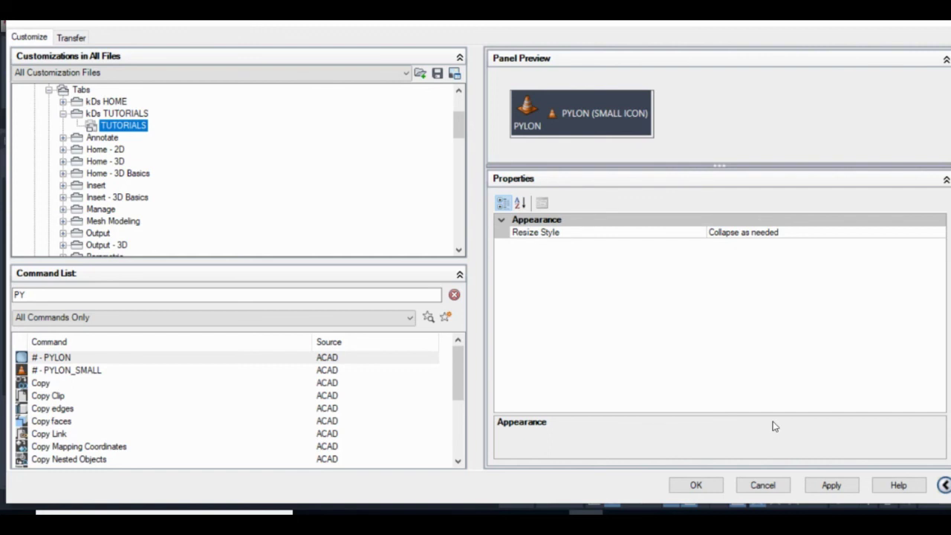
left_click(821, 484)
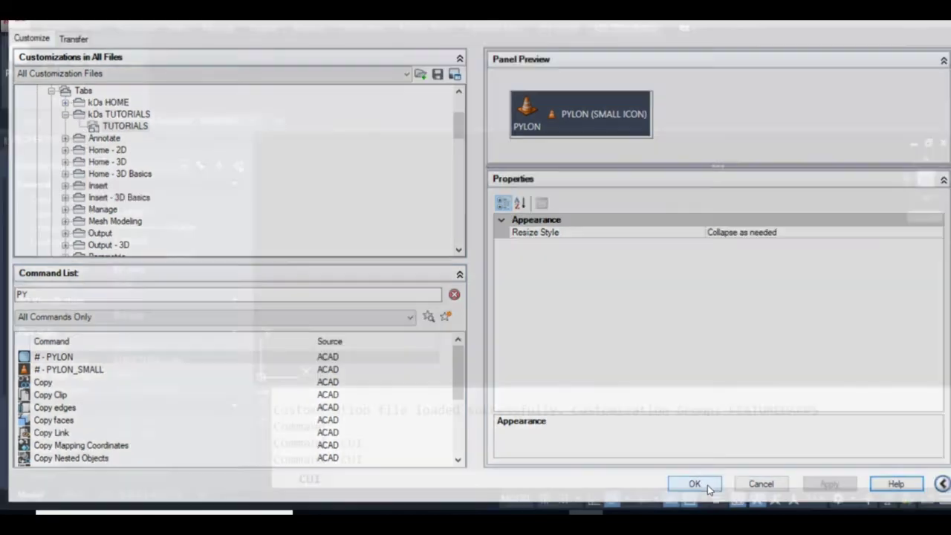
left_click(696, 486)
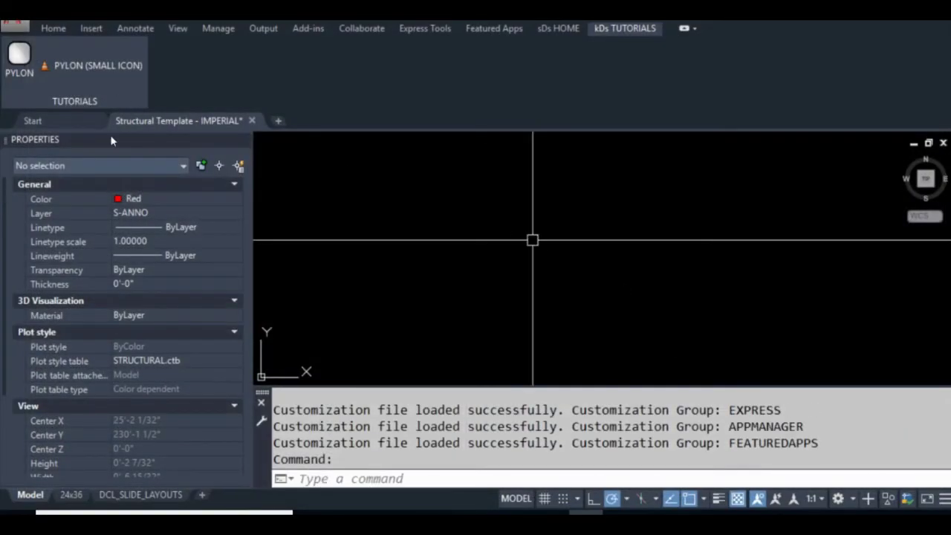
Insert two cones side by side from kDs TUTORIALS using PYLON and PYLON (SMALL ICON).
left_click(636, 28)
left_click(20, 59)
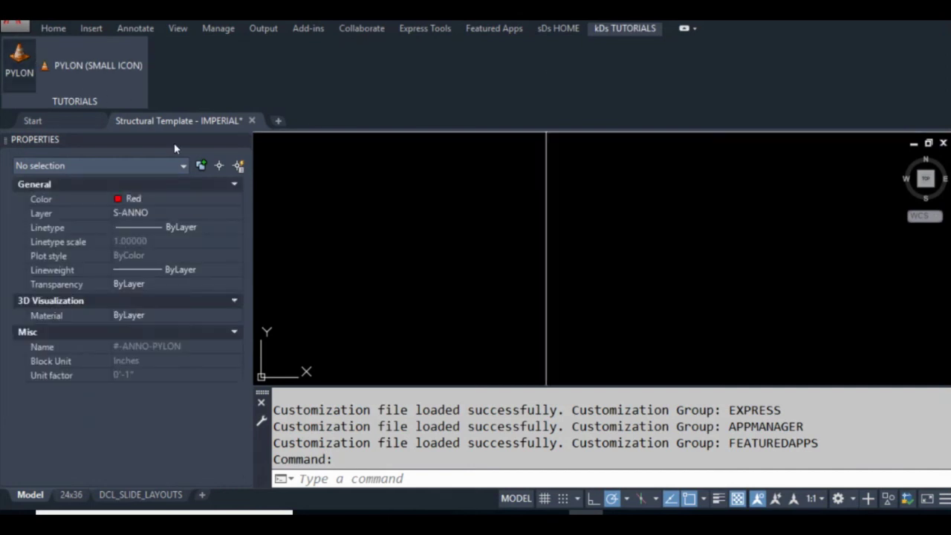
left_click(486, 261)
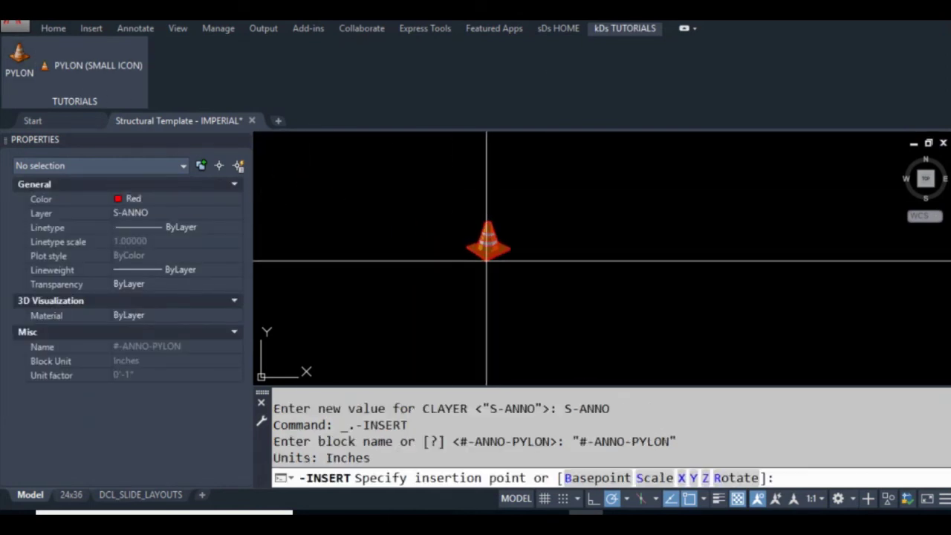
left_click(90, 65)
left_click(558, 257)
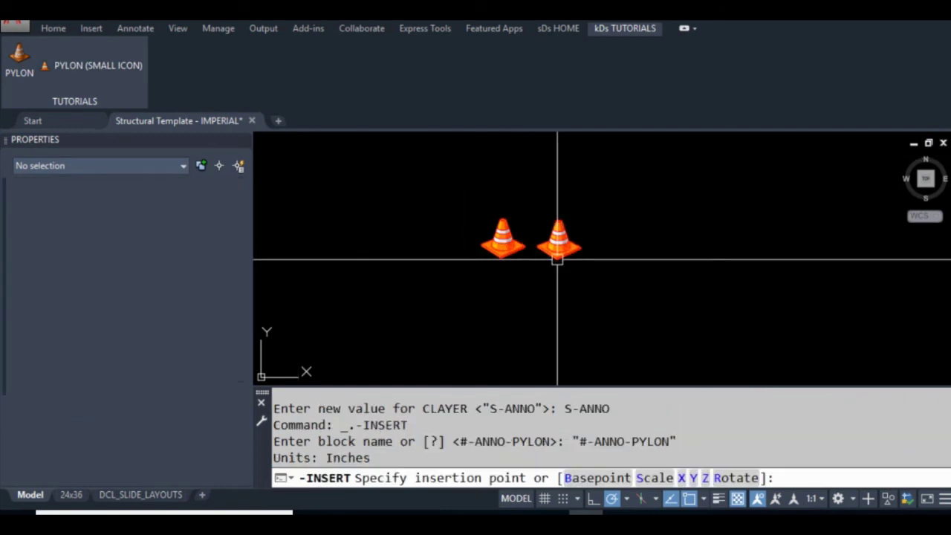
scroll(592, 262, "up", 2)
scroll(527, 304, "up", 2)
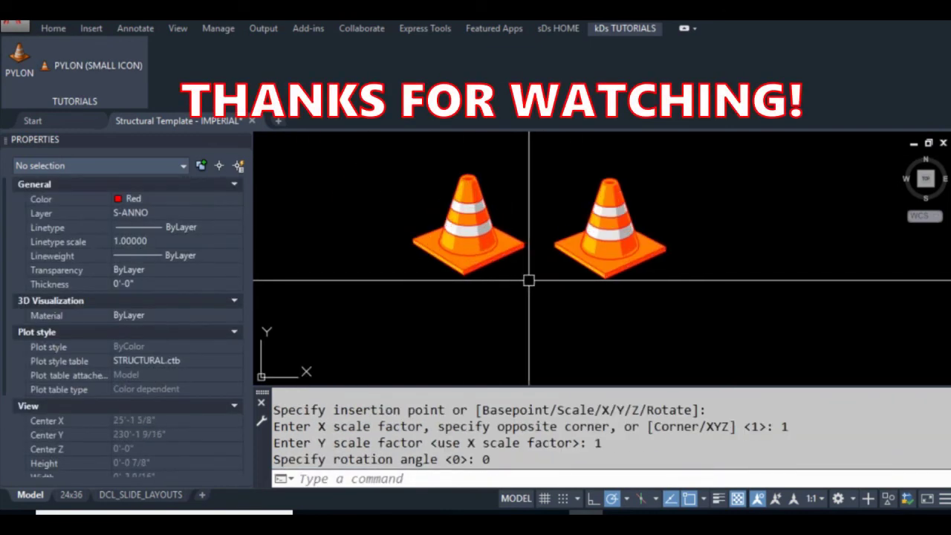